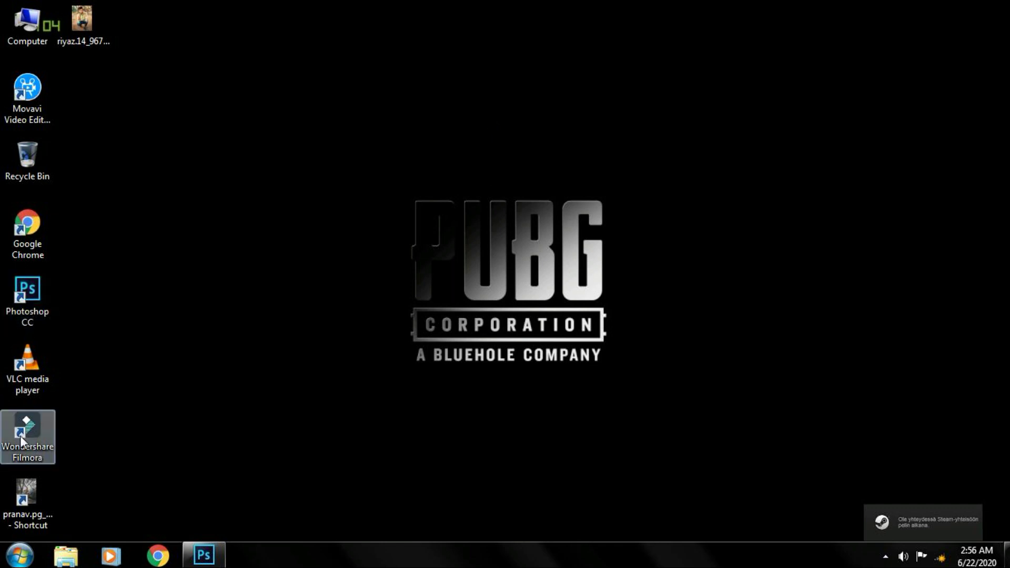
Preview the grey-toned reference photo and the crouching young man photo from the desktop.
double_click(27, 495)
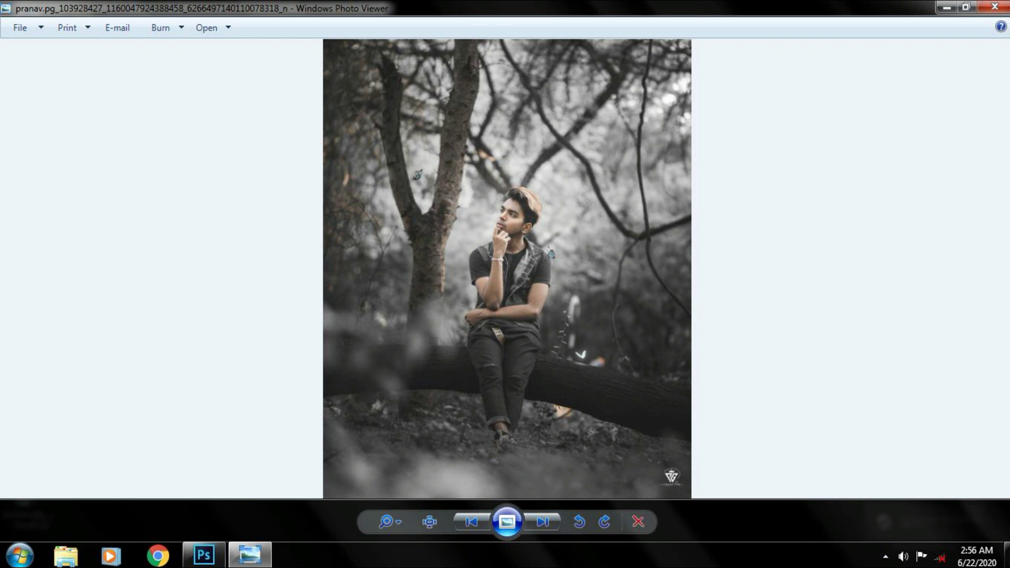
left_click(995, 6)
right_click(353, 31)
left_click(395, 72)
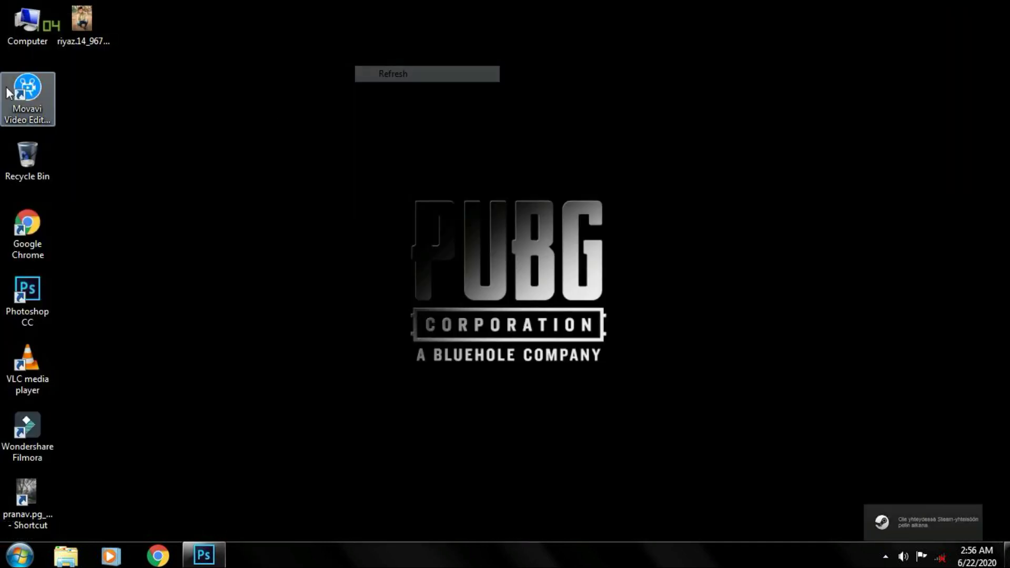
double_click(102, 21)
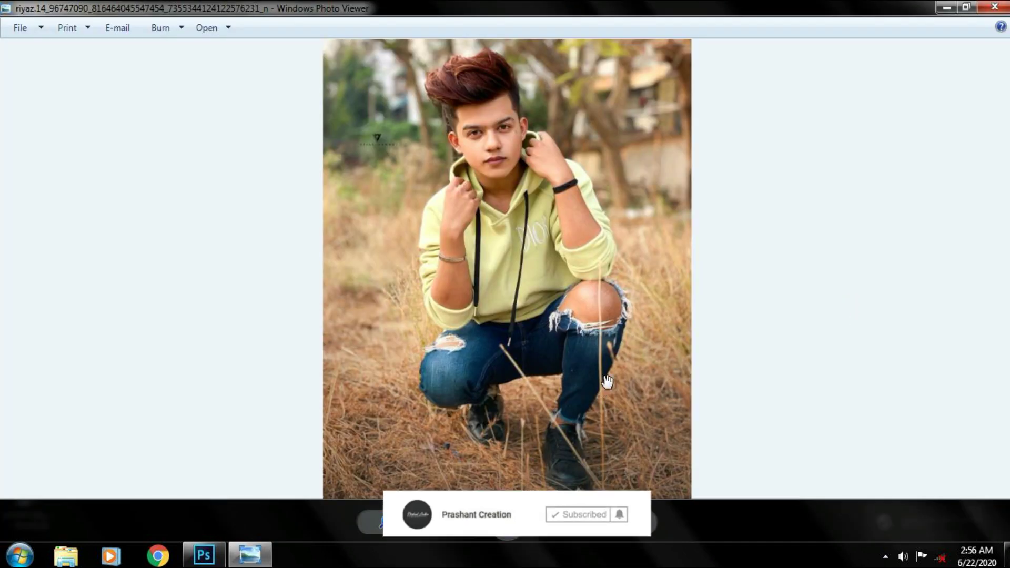
scroll(684, 252, "up", 3)
scroll(684, 252, "down", 3)
left_click(994, 6)
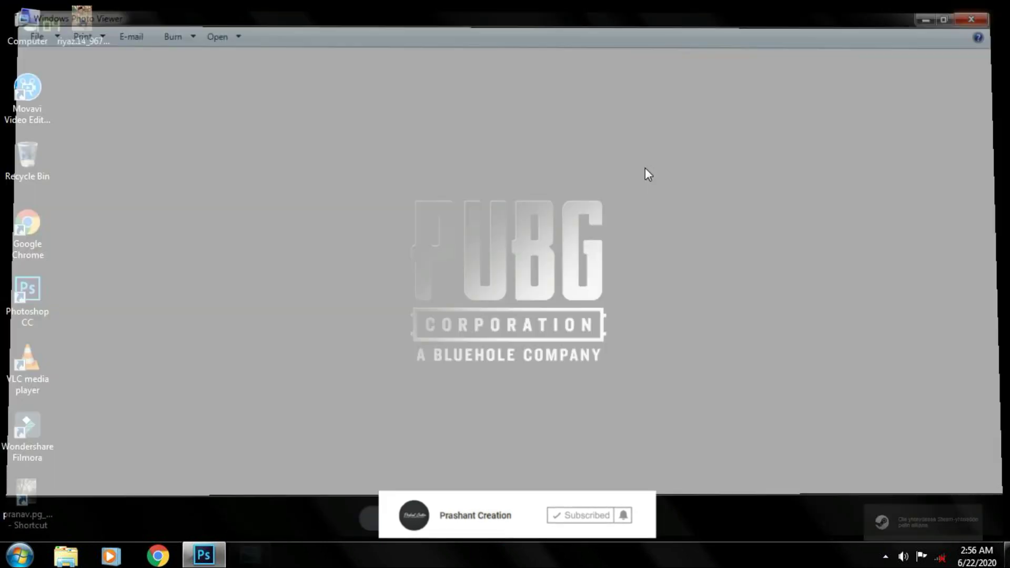
Refresh the desktop several times from its right-click menu.
right_click(600, 172)
left_click(653, 215)
right_click(289, 83)
left_click(315, 125)
right_click(289, 90)
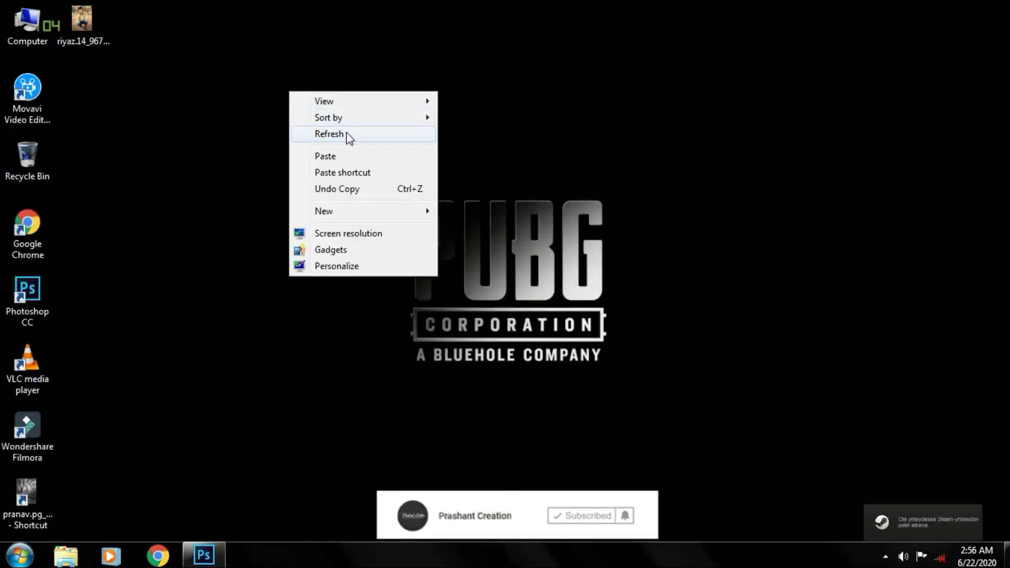
left_click(341, 136)
right_click(304, 109)
left_click(346, 152)
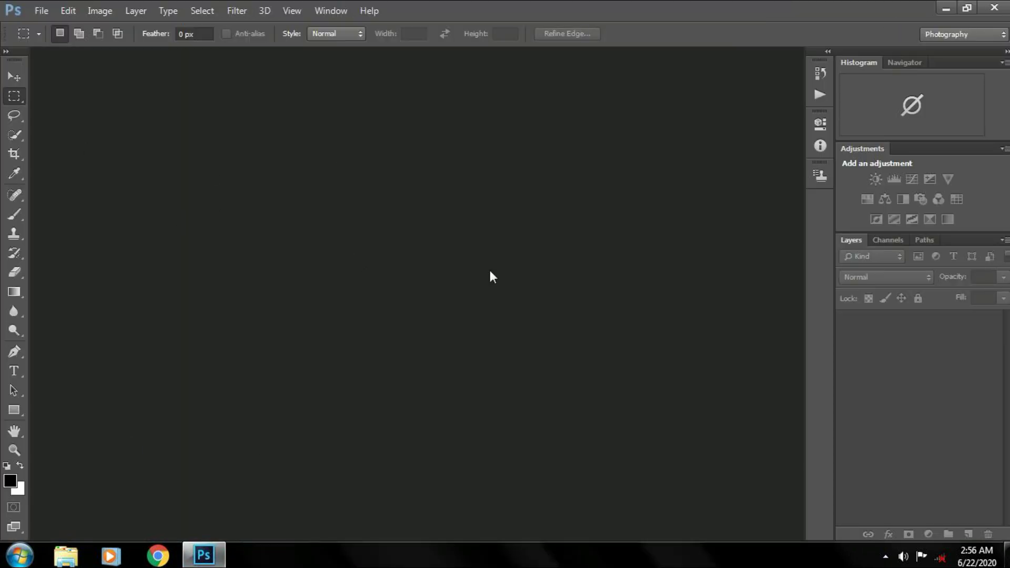
Open the riyaz JPEG from the Desktop into Camera Raw.
double_click(554, 283)
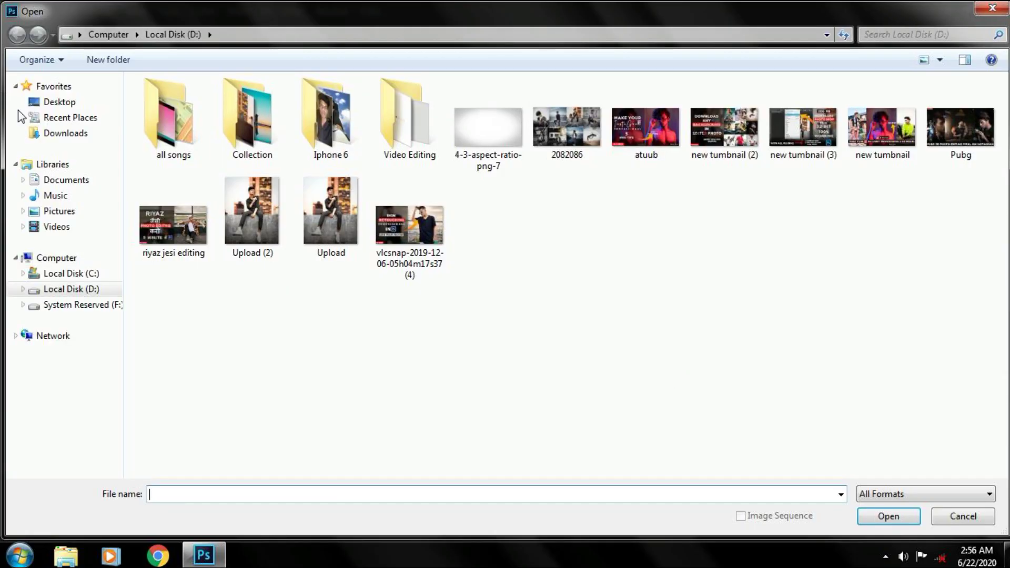
left_click(58, 101)
left_click(683, 182)
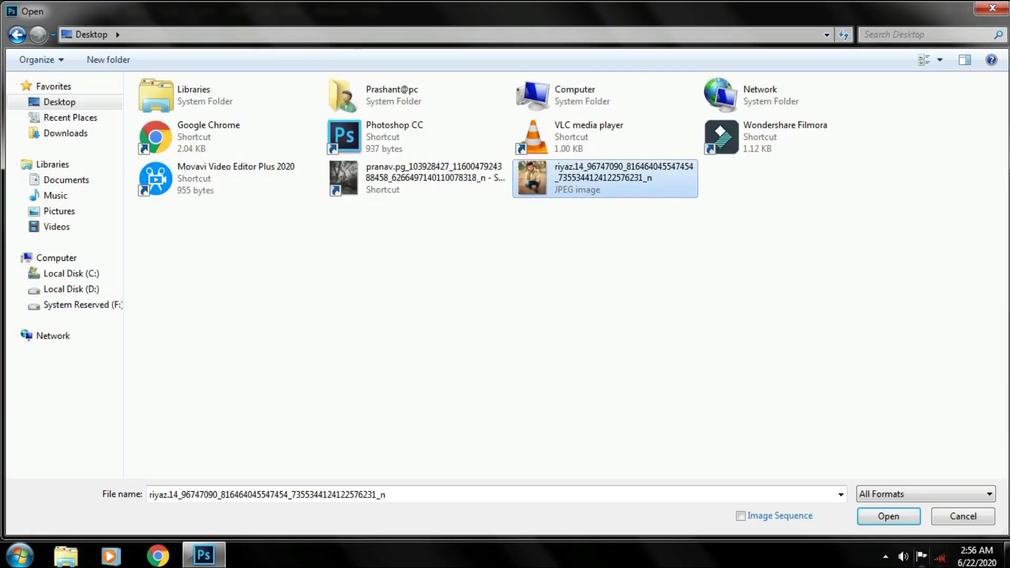
left_click(889, 518)
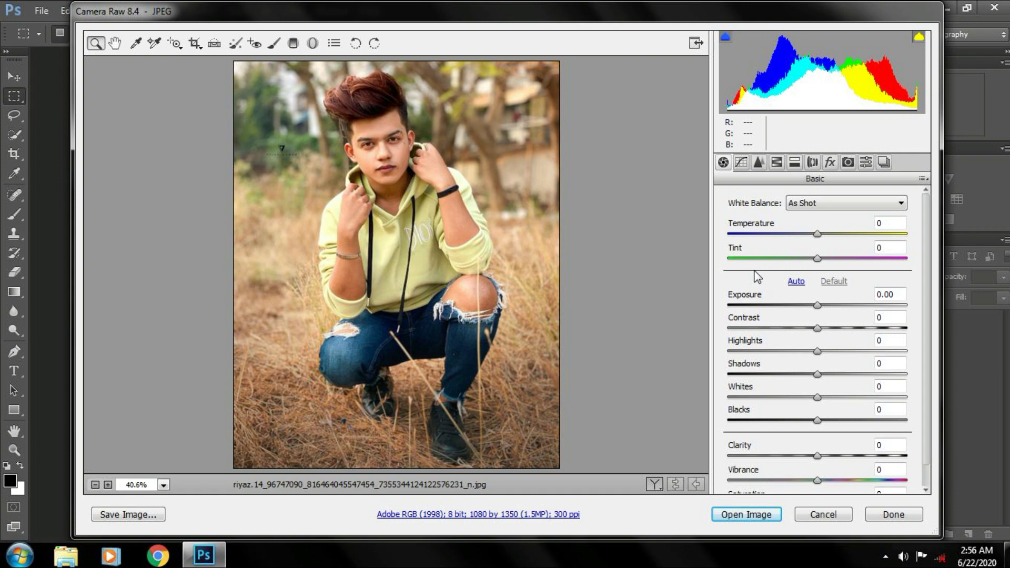
Set HSL saturation to -100 for magentas, purples, blues, aquas, greens and yellows, and oranges to -18.
left_click(795, 163)
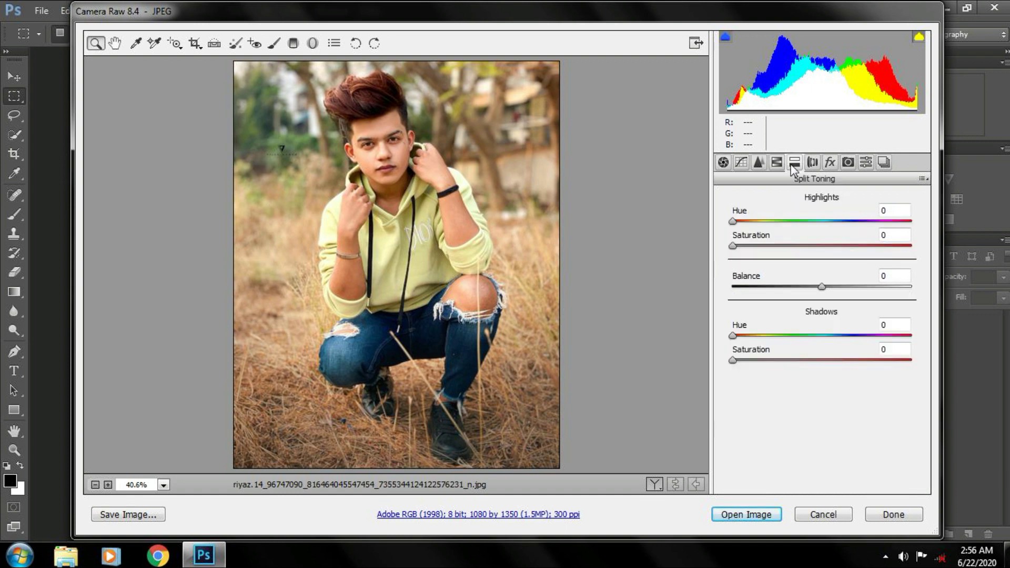
left_click(782, 163)
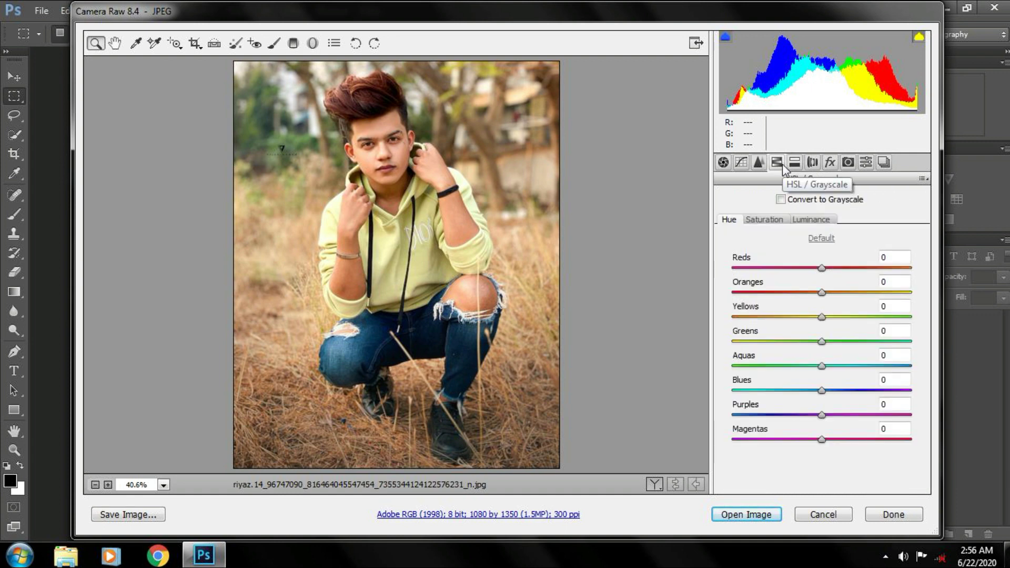
left_click(771, 223)
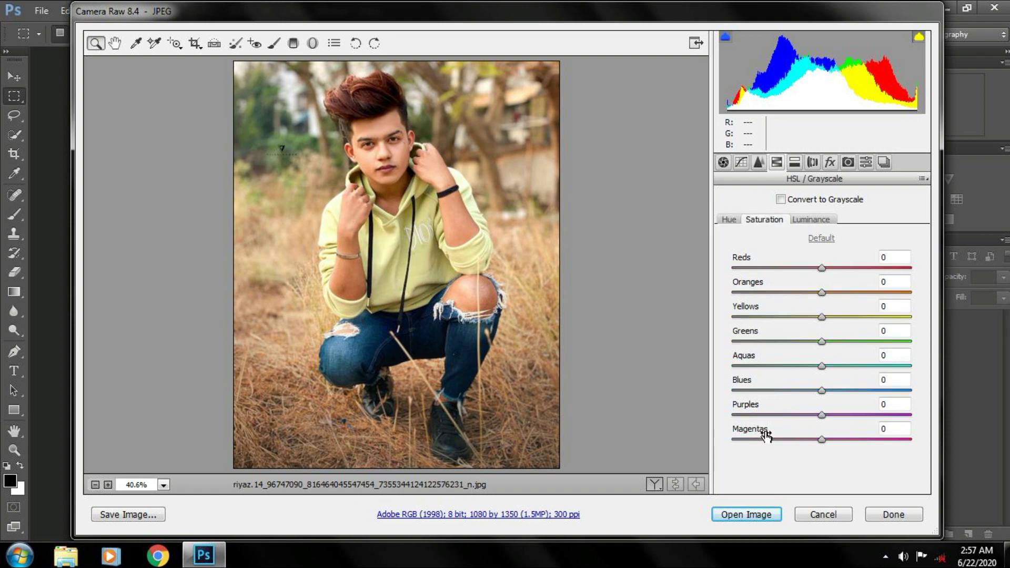
left_click_drag(782, 440, 651, 444)
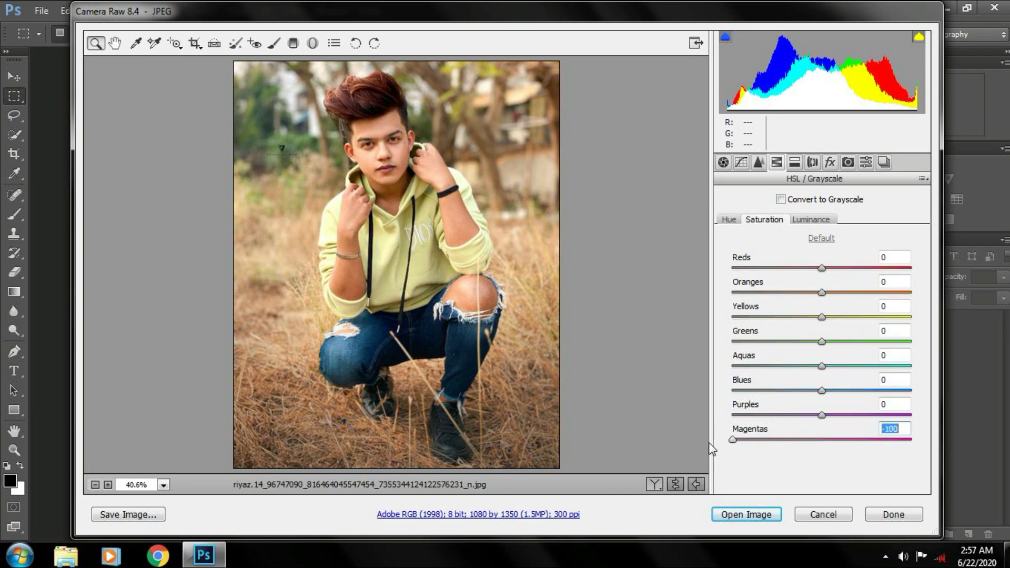
mouse_move(822, 415)
left_mouse_down()
mouse_move(734, 415)
mouse_move(711, 391)
left_mouse_up()
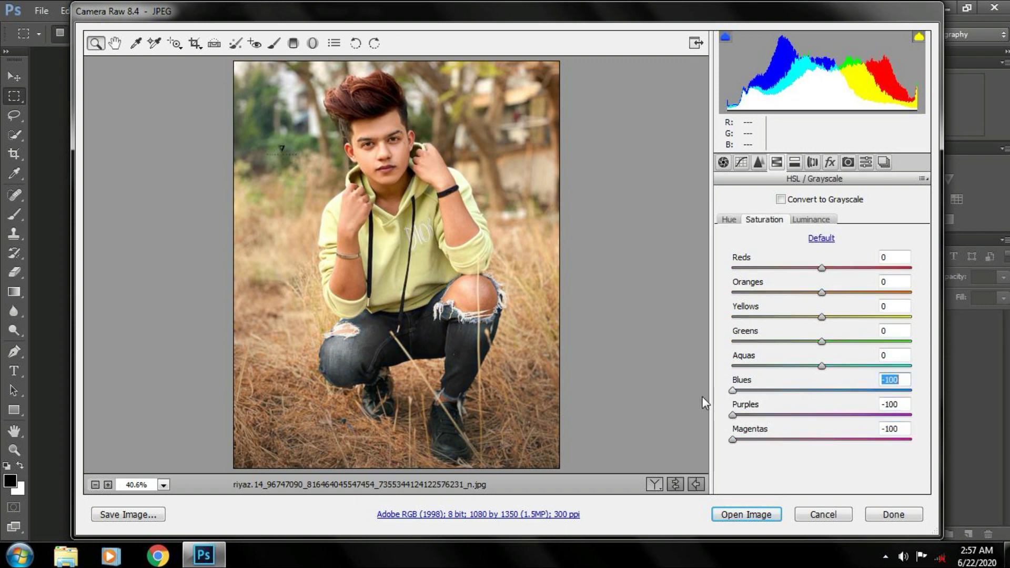
left_click_drag(788, 361, 715, 380)
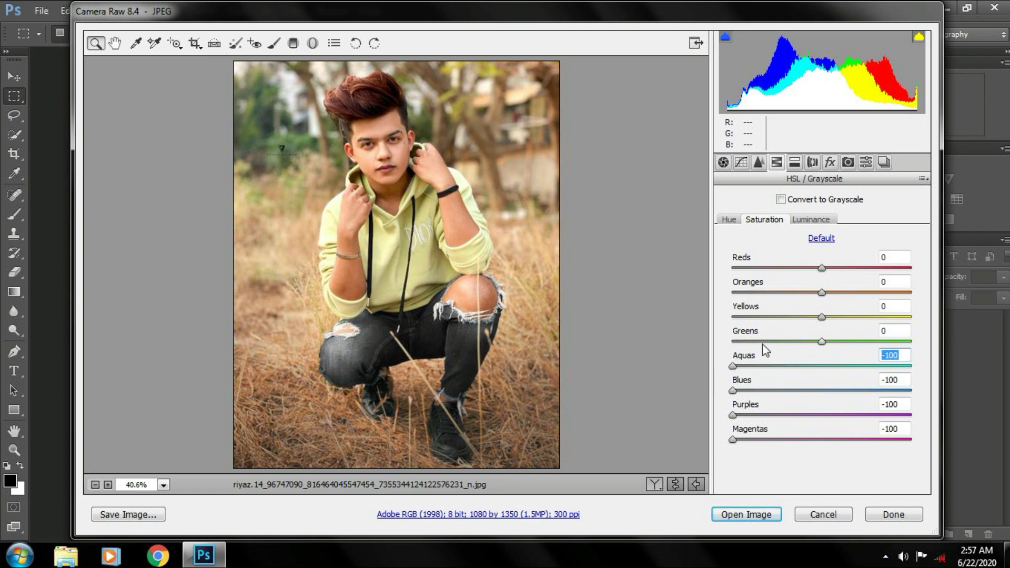
left_click_drag(762, 344, 691, 356)
left_click_drag(743, 316, 681, 319)
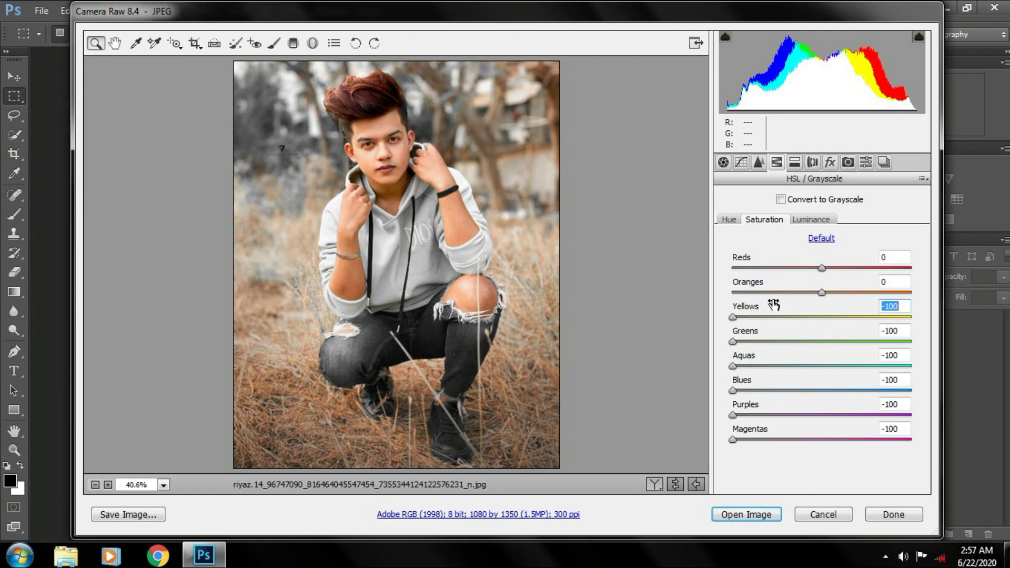
mouse_move(782, 293)
left_mouse_down()
mouse_move(737, 293)
mouse_move(791, 293)
mouse_move(803, 315)
left_mouse_up()
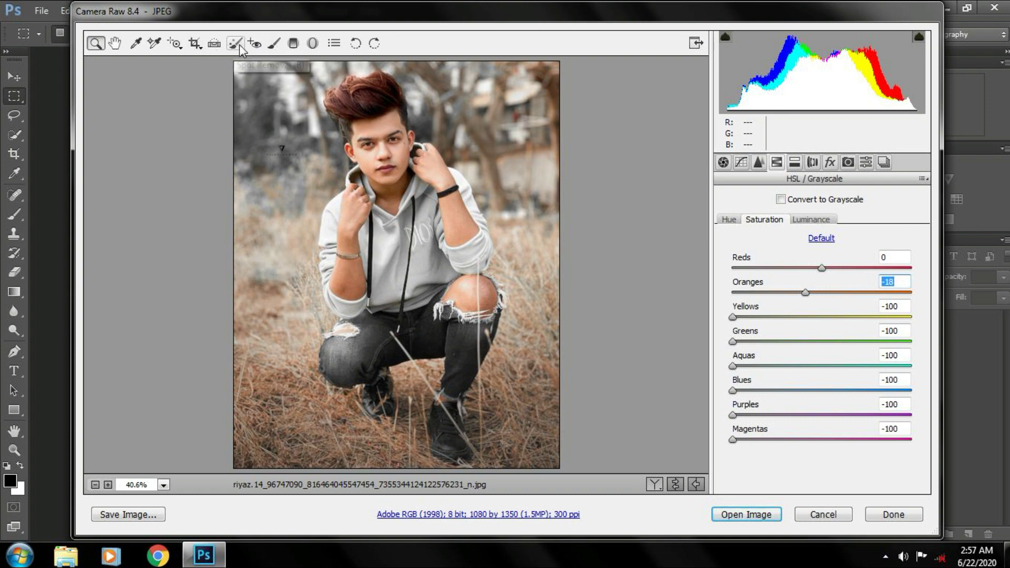
Start an Adjustment Brush adjustment with Saturation at -100.
left_click(275, 43)
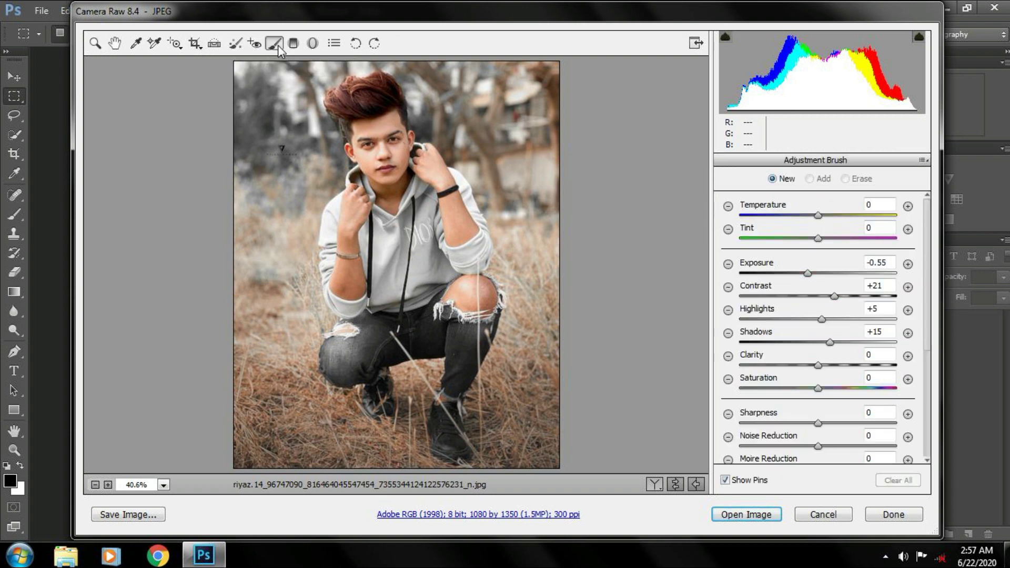
left_click(283, 368)
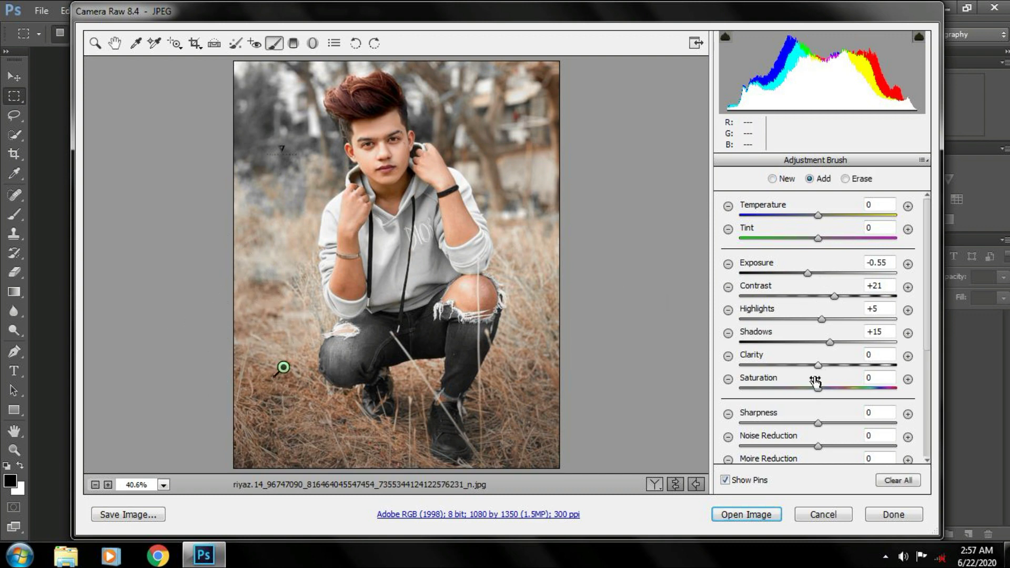
left_click_drag(816, 386, 734, 390)
Paint the grass, background and top-right patch grey, checking the result at different zoom levels.
left_click(543, 285)
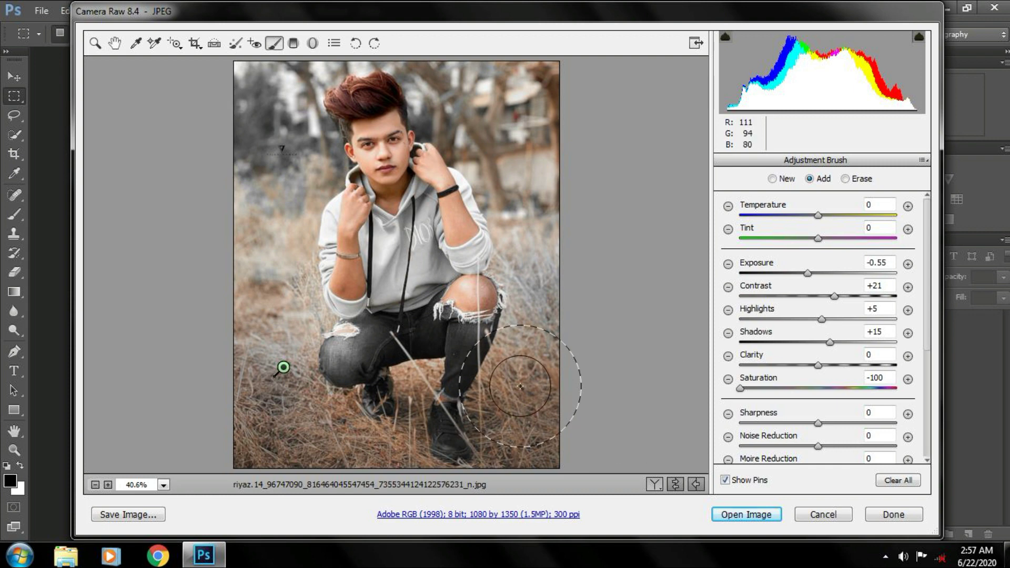
mouse_move(516, 466)
left_mouse_down()
mouse_move(415, 414)
mouse_move(248, 450)
left_mouse_up()
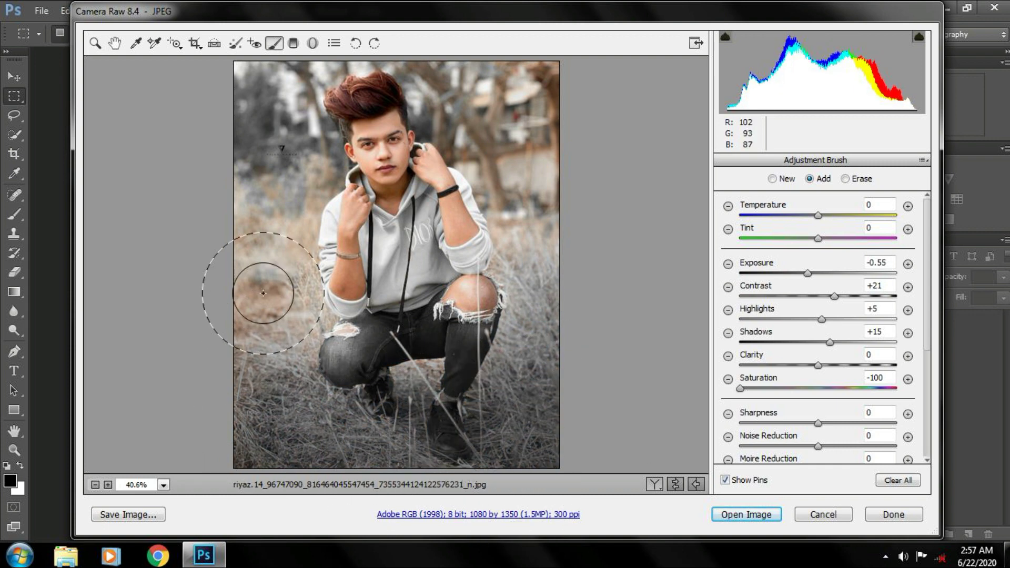
left_click_drag(526, 284, 568, 158)
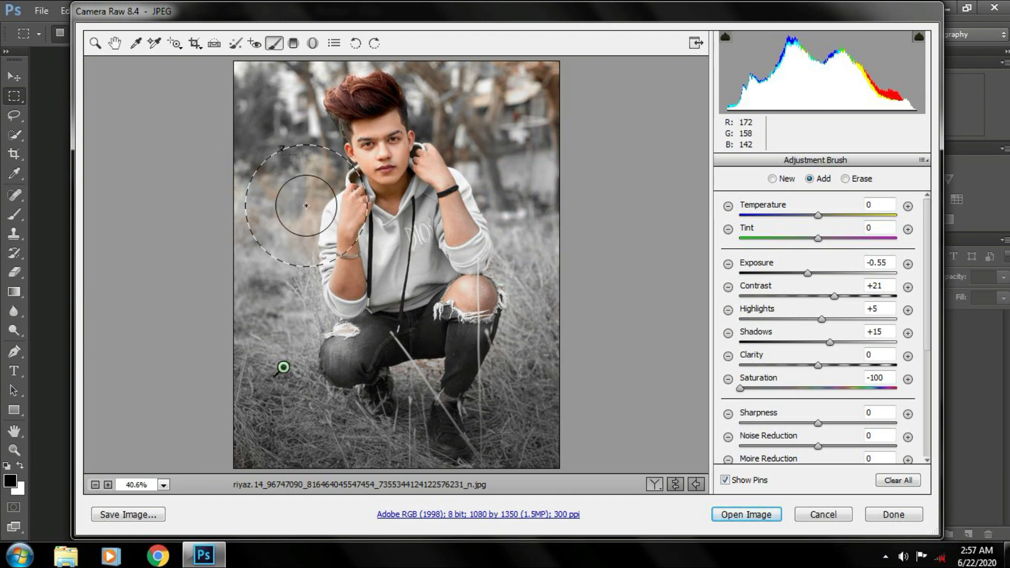
left_click_drag(306, 205, 300, 226)
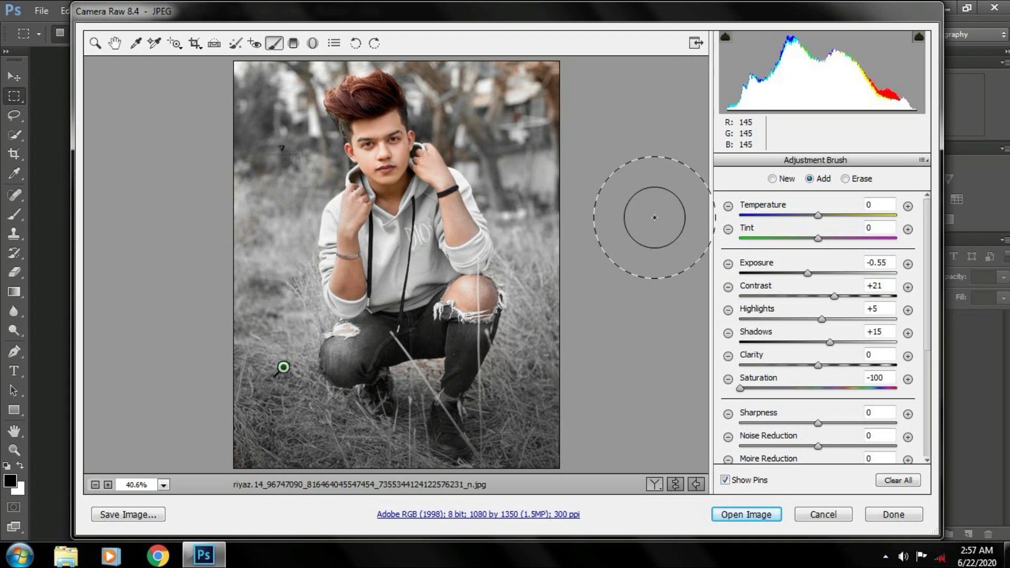
left_click(528, 74)
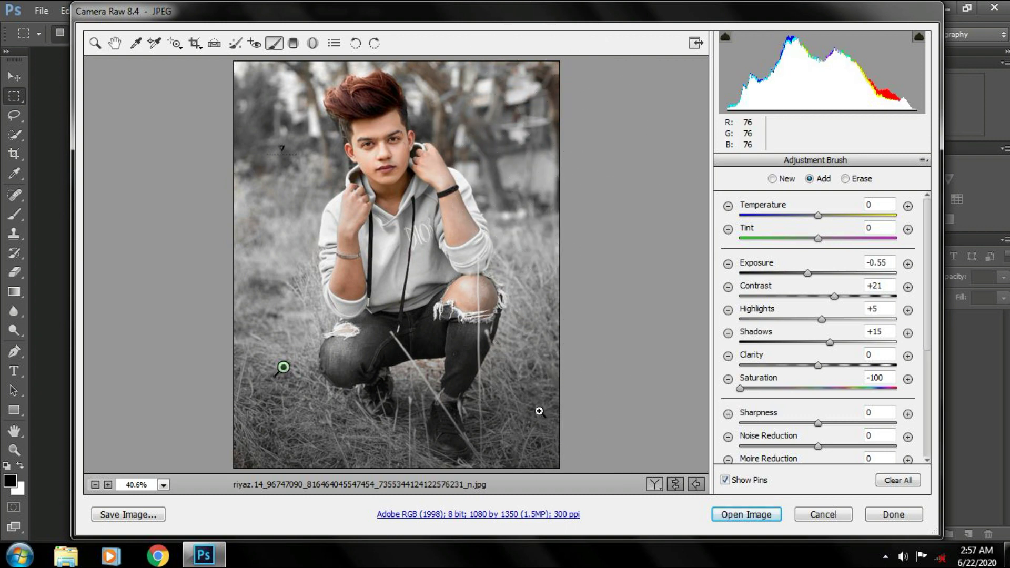
key("ctrl+minus")
key("ctrl+plus")
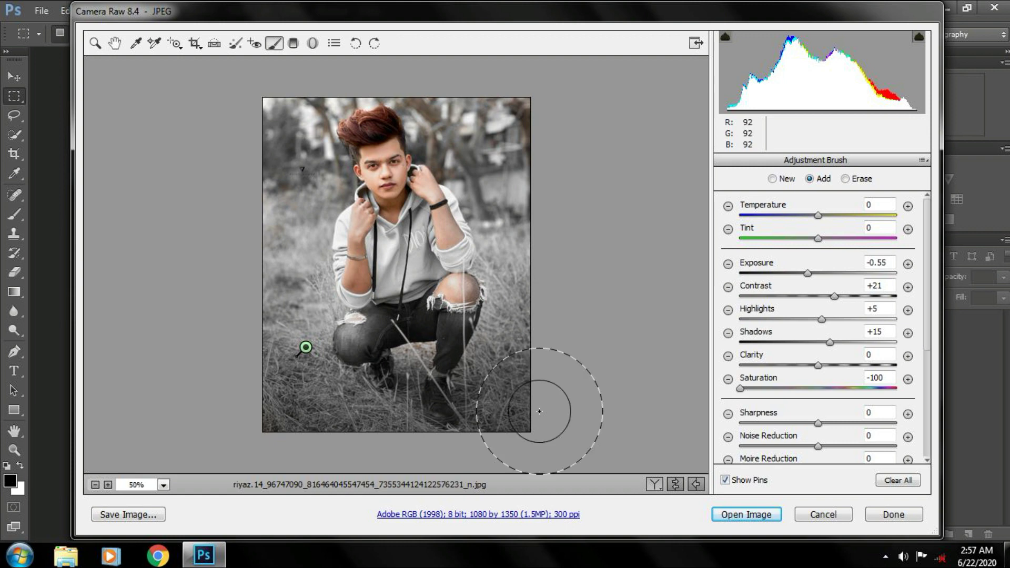
key("ctrl+plus")
key("ctrl+minus")
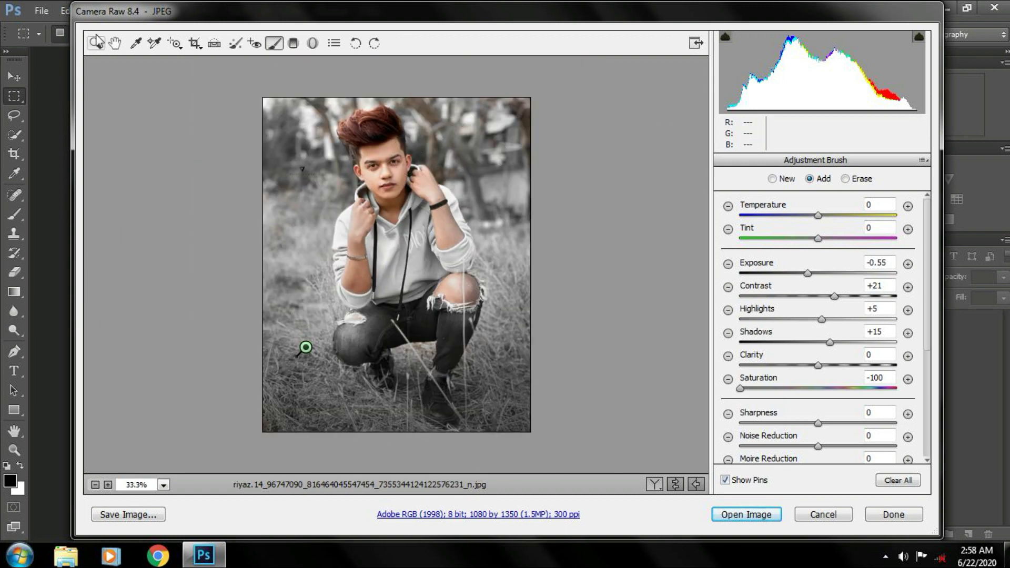
Lower HSL luminance: oranges -18, yellows -27, greens -30, aquas through magentas -100.
left_click(96, 47)
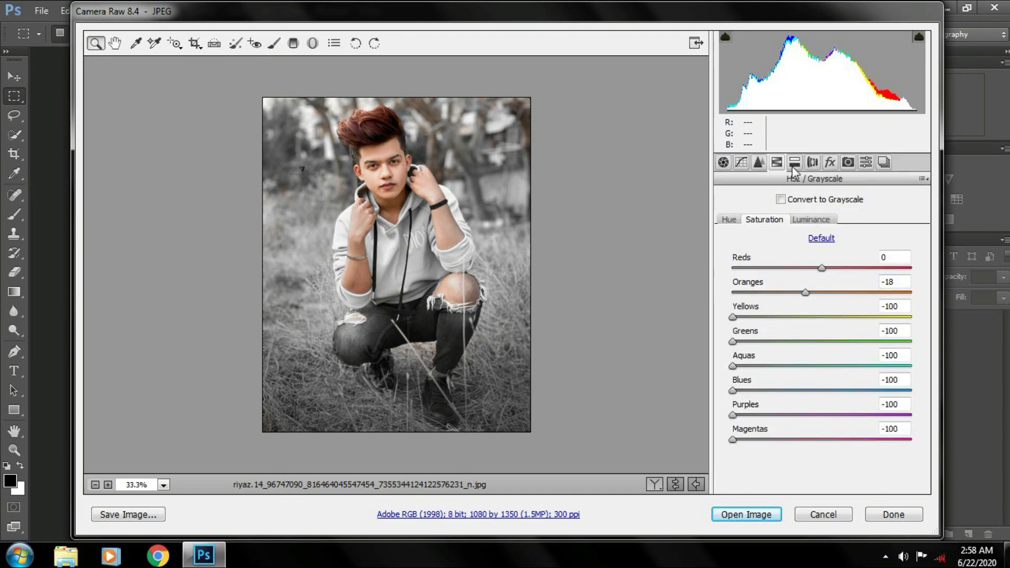
left_click(810, 221)
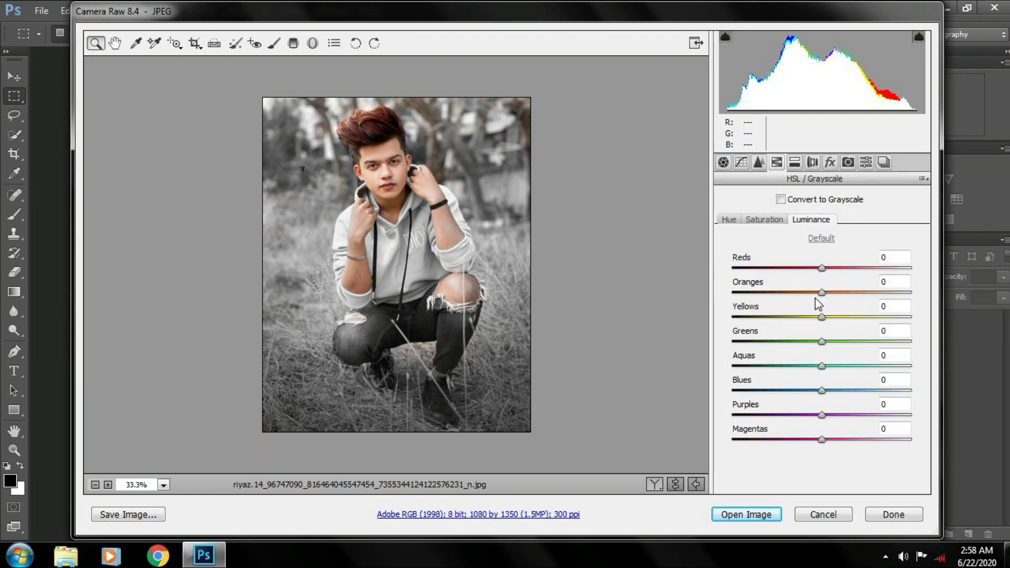
left_click_drag(814, 293, 807, 295)
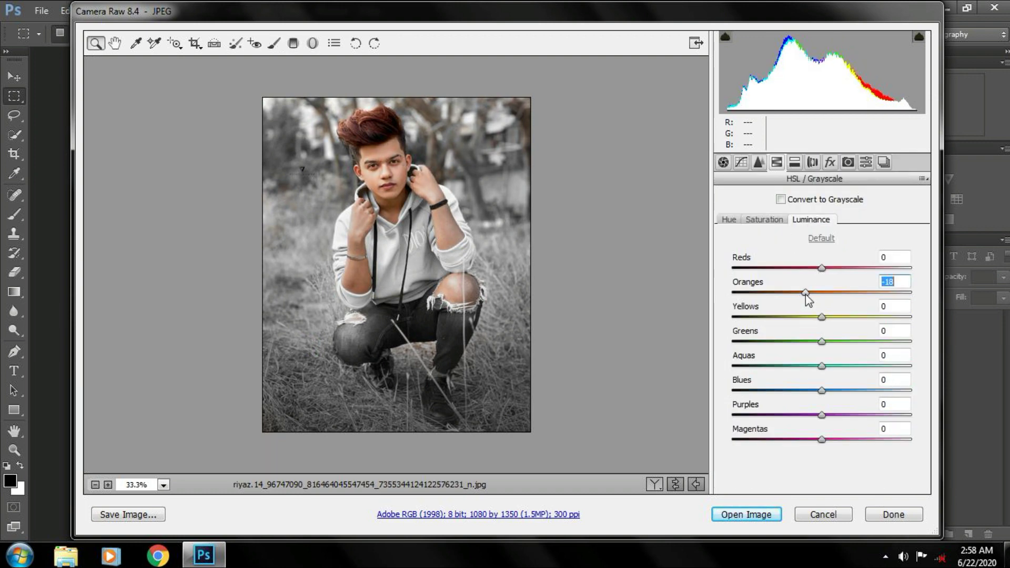
mouse_move(807, 317)
left_mouse_down()
mouse_move(739, 316)
mouse_move(804, 318)
mouse_move(797, 343)
mouse_move(775, 342)
mouse_move(795, 347)
mouse_move(709, 368)
left_mouse_up()
left_click_drag(822, 391, 696, 387)
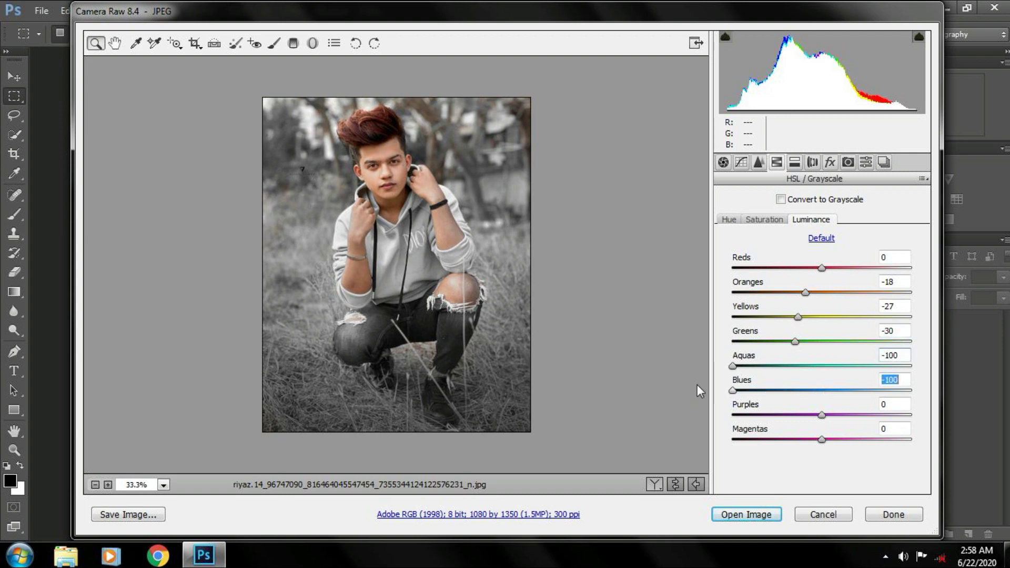
mouse_move(744, 415)
left_mouse_down()
mouse_move(717, 415)
mouse_move(721, 442)
left_mouse_up()
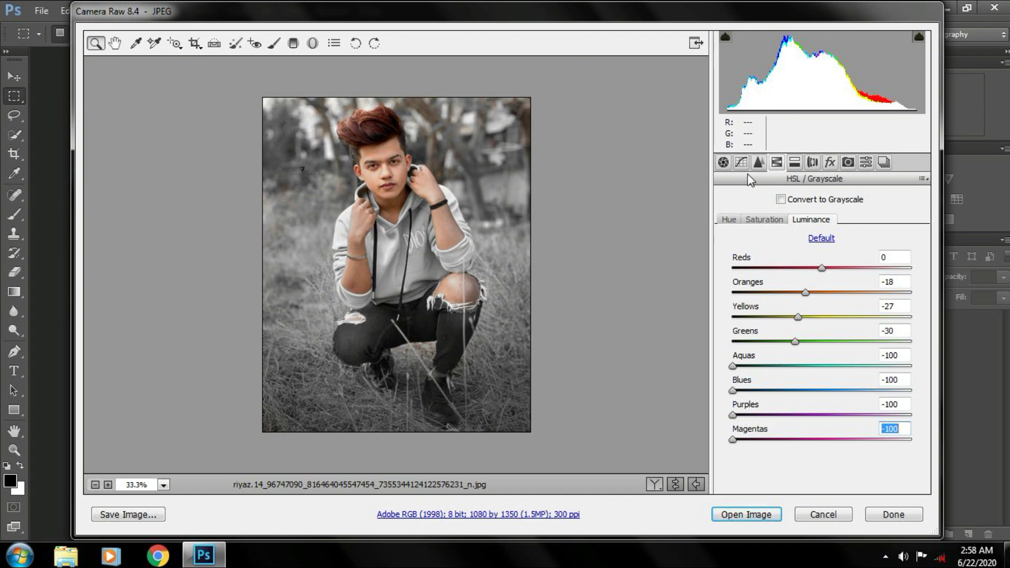
Shift the yellow hue to -68 and add a post-crop vignette of -21 with midpoint 33.
left_click(729, 220)
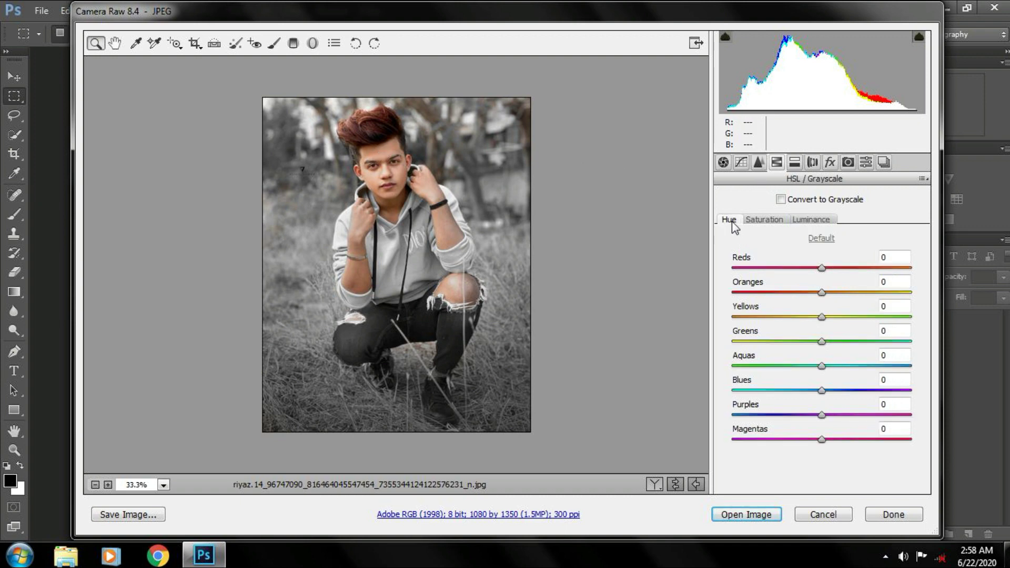
mouse_move(821, 317)
left_mouse_down()
mouse_move(749, 321)
mouse_move(762, 317)
left_mouse_up()
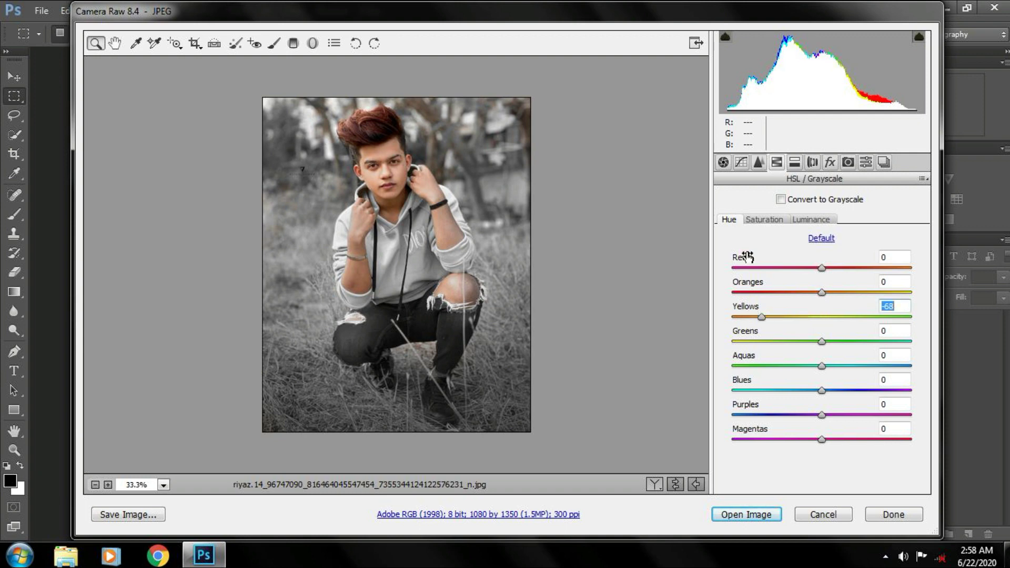
left_click(830, 162)
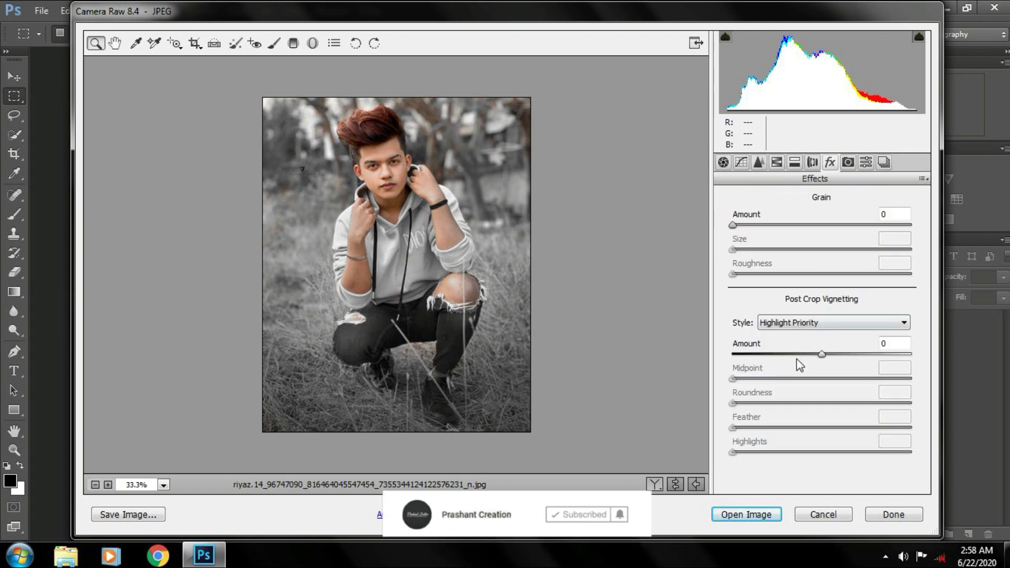
left_click(796, 356)
mouse_move(794, 356)
left_mouse_down()
mouse_move(804, 356)
mouse_move(796, 380)
mouse_move(775, 379)
mouse_move(792, 379)
left_mouse_up()
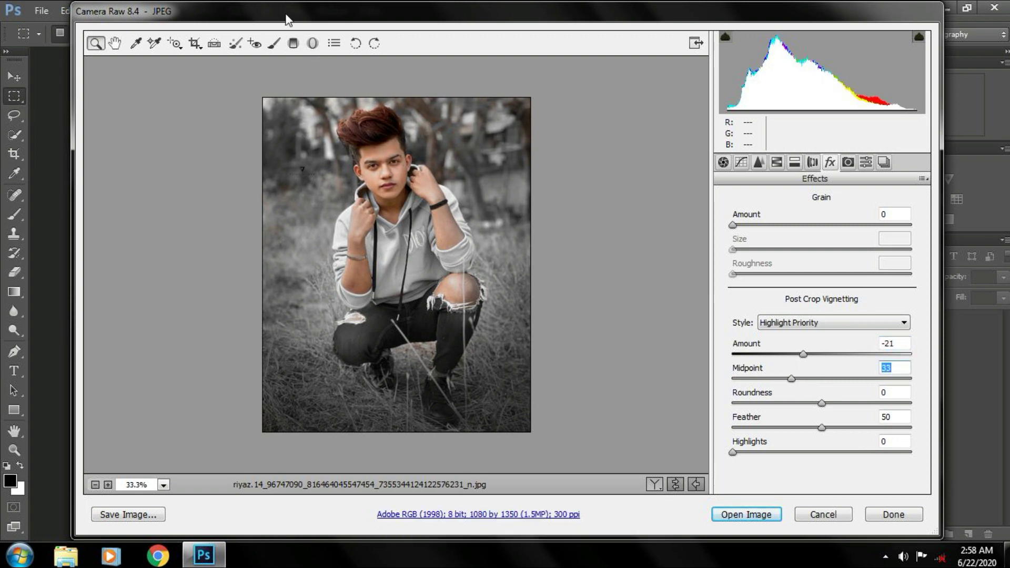
left_click(293, 43)
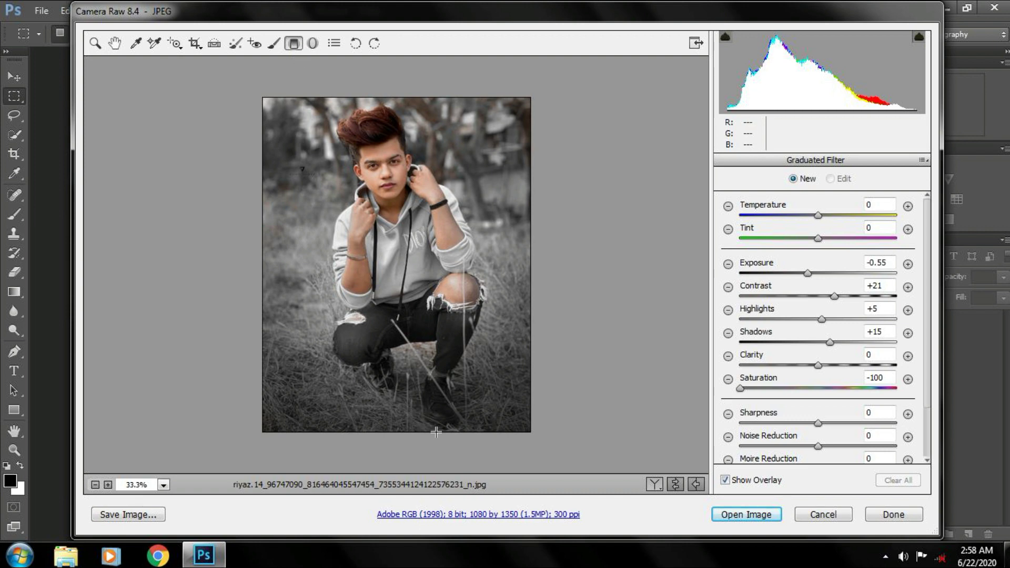
Darken the bottom and both top corners with -0.70 exposure graduated filters, then open the image in Photoshop.
left_click_drag(437, 432, 436, 315)
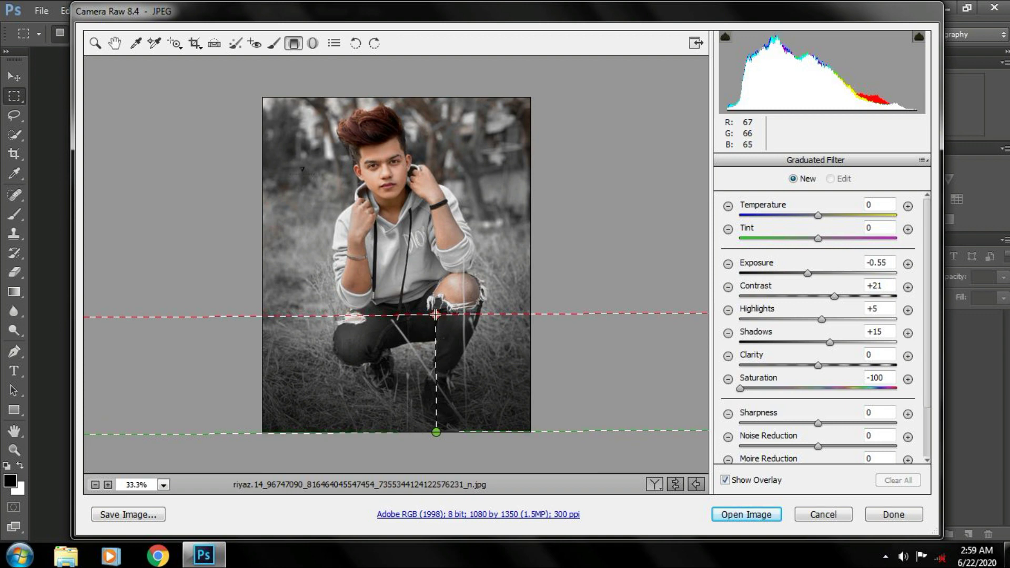
left_click_drag(808, 273, 806, 274)
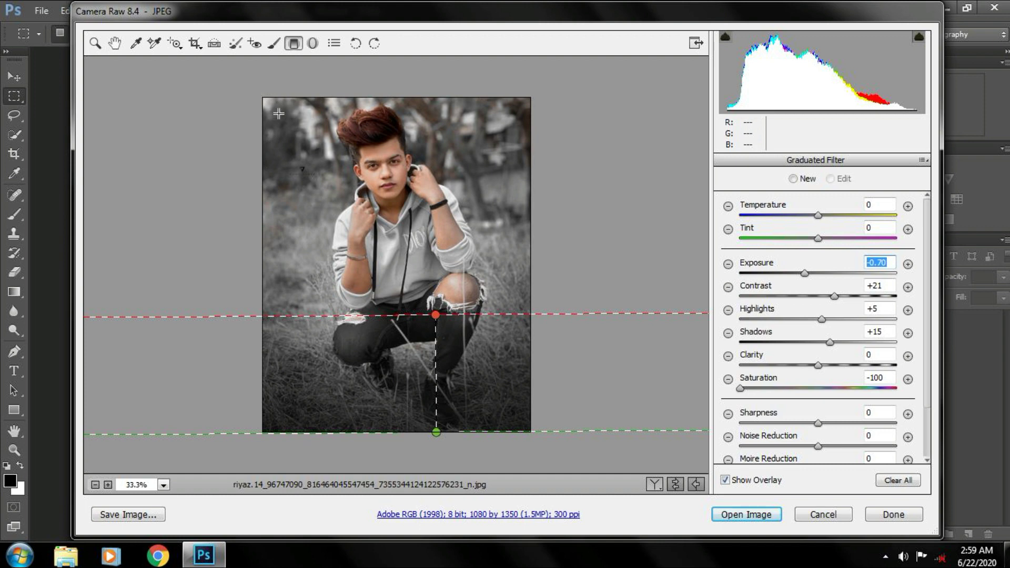
left_click_drag(260, 89, 315, 147)
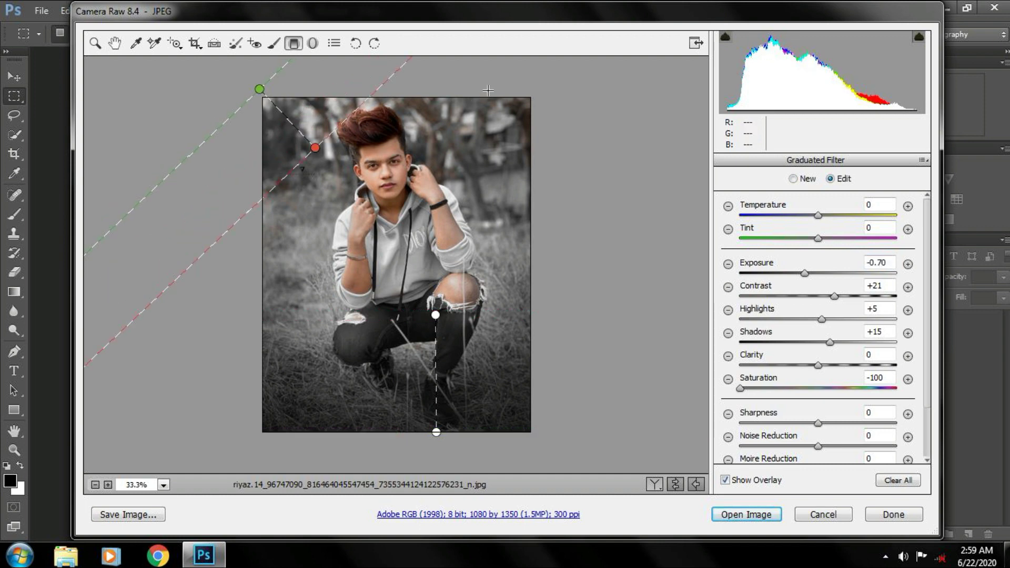
left_click_drag(528, 88, 466, 139)
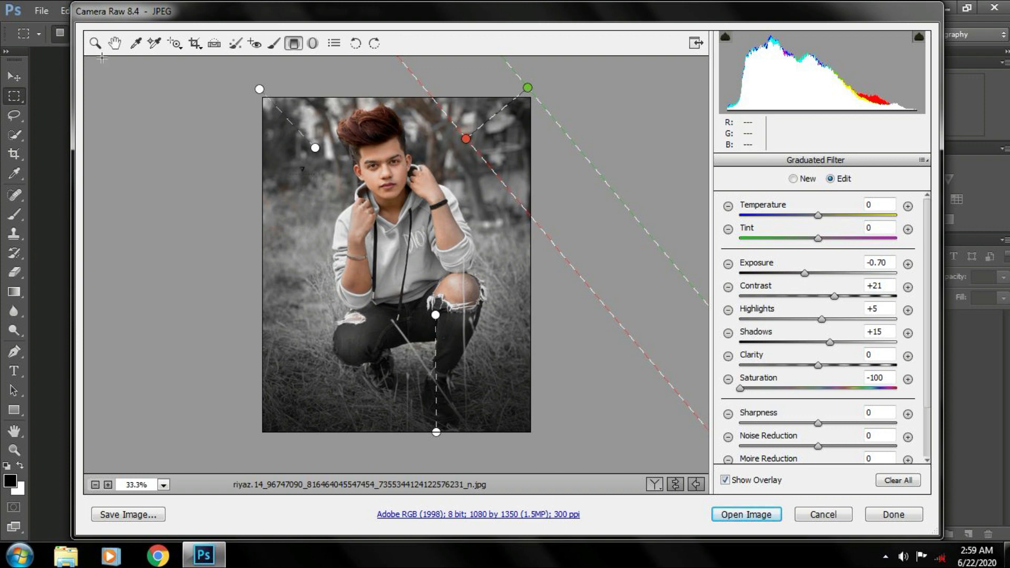
left_click(100, 43)
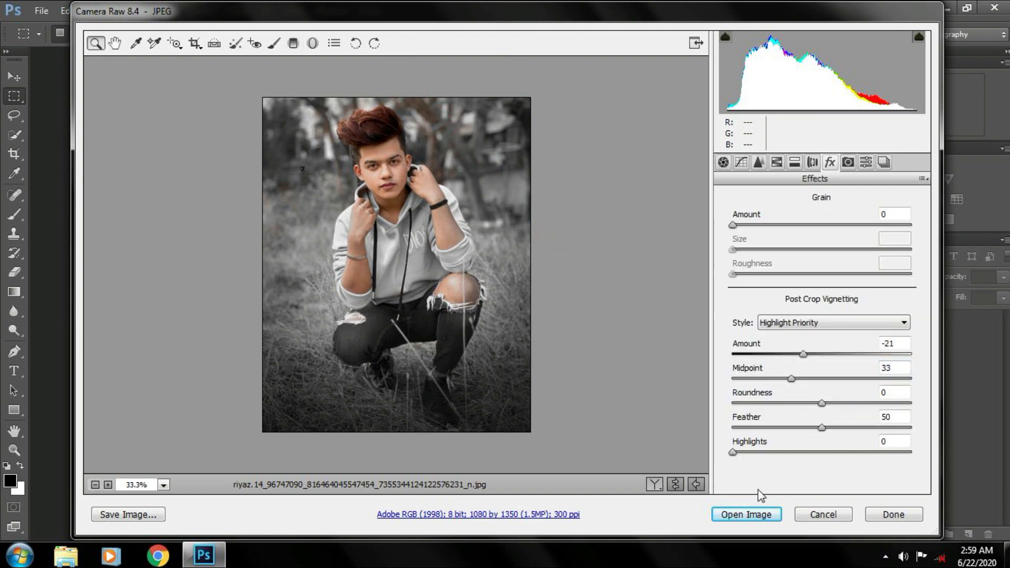
left_click(774, 518)
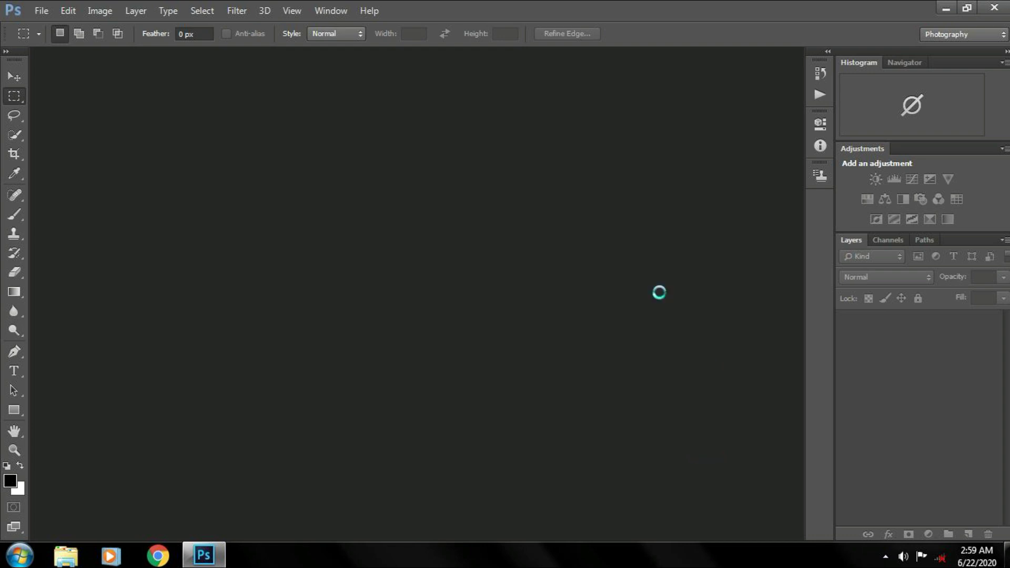
Dock the photo as a tab and apply Auto Tone, zooming in to check the result.
left_click_drag(166, 58, 415, 55)
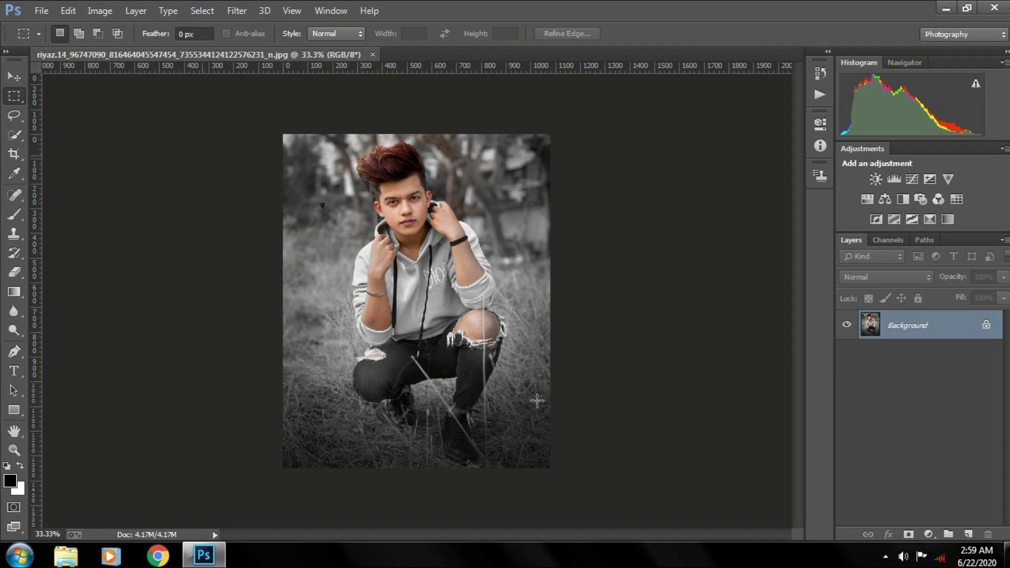
left_click(107, 10)
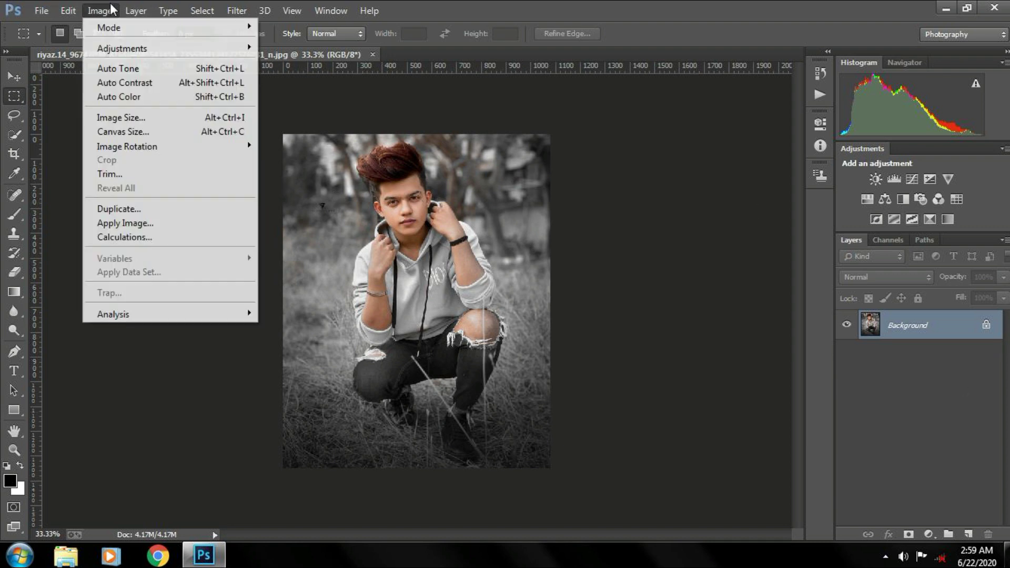
left_click(141, 70)
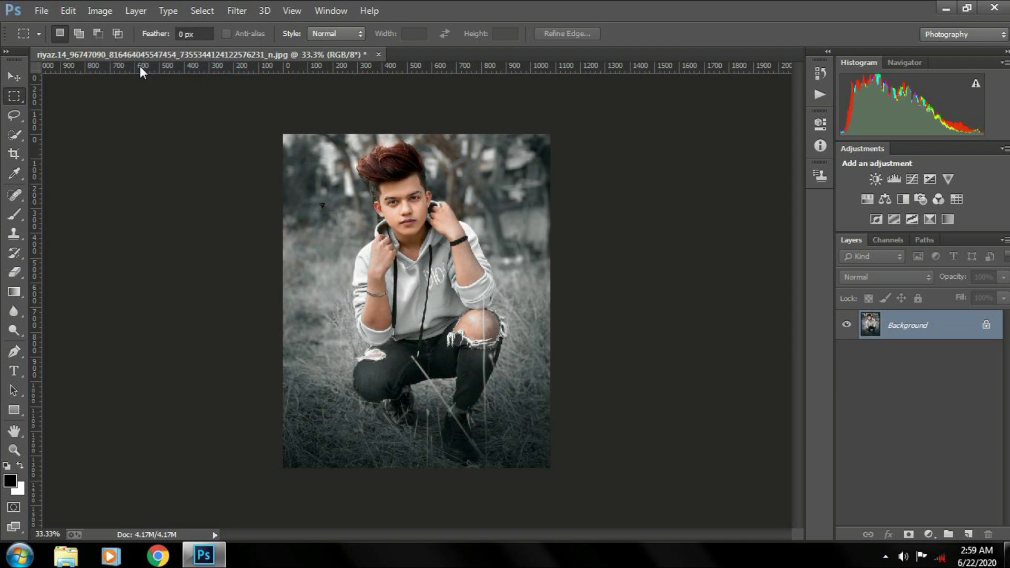
key("ctrl+plus")
key("ctrl+plus")
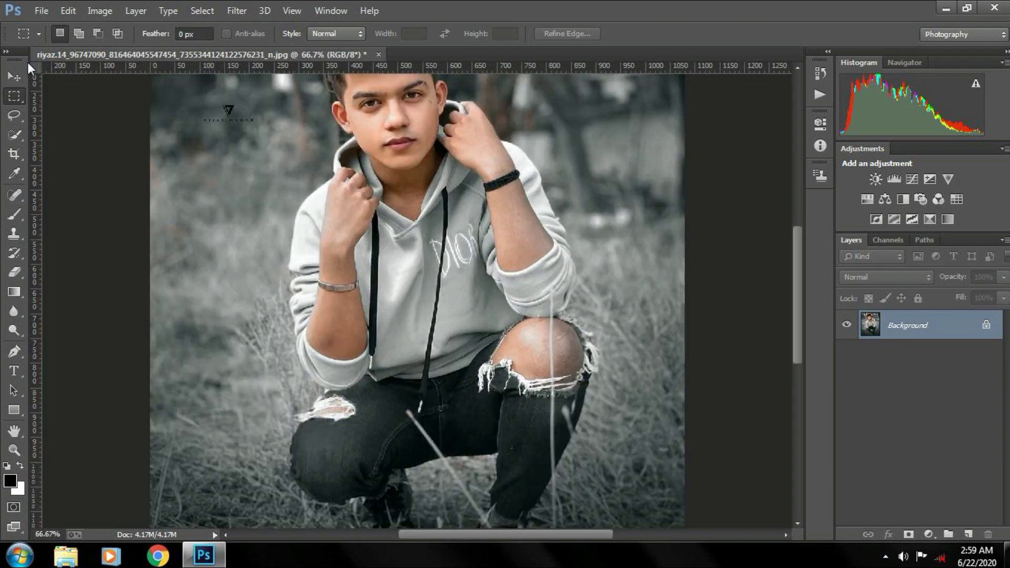
key("ctrl+minus")
key("ctrl+minus")
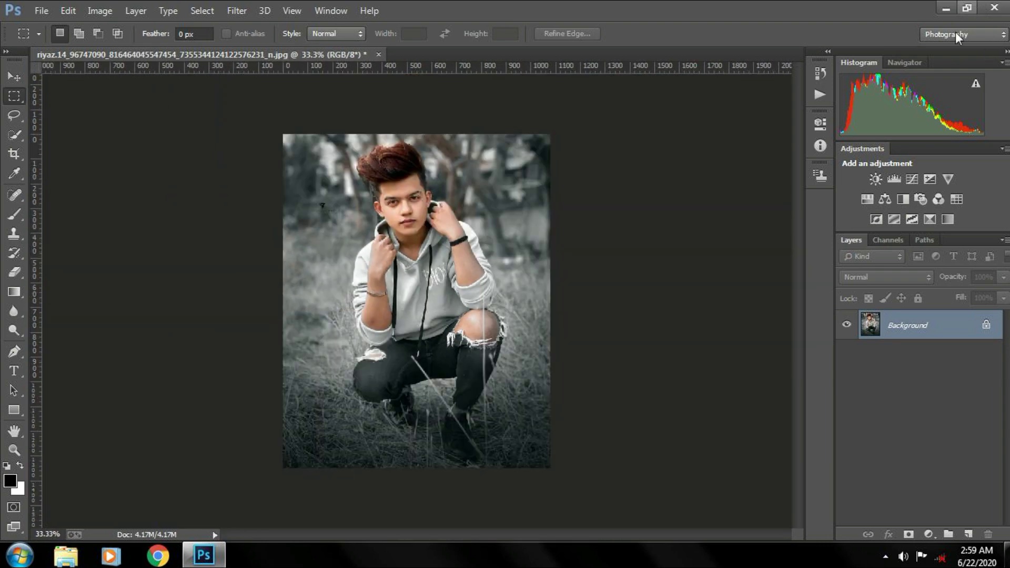
left_click(100, 10)
mouse_move(122, 49)
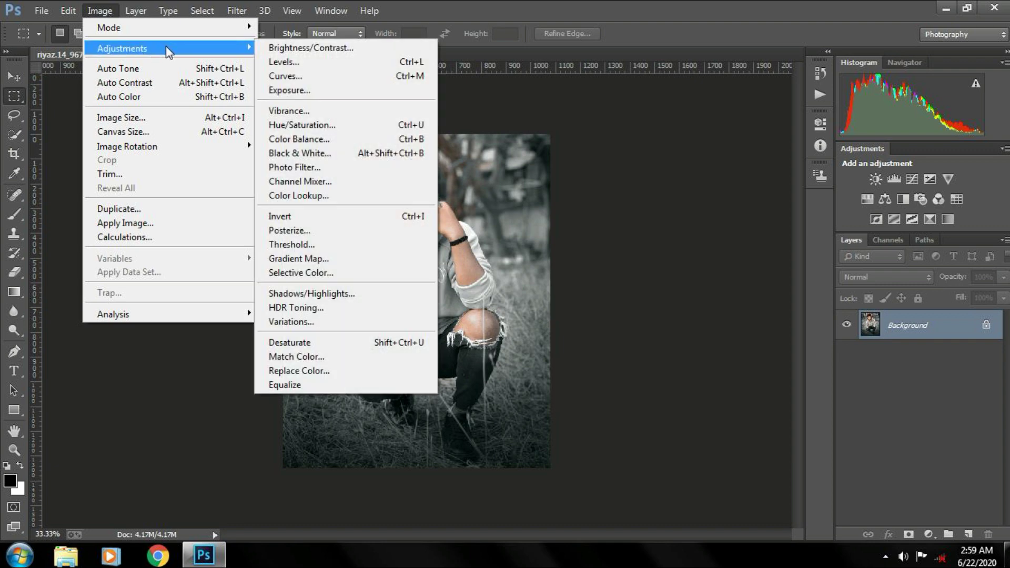
Apply Levels with input values 2, 0.88 and 253, comparing with Preview.
left_click(342, 62)
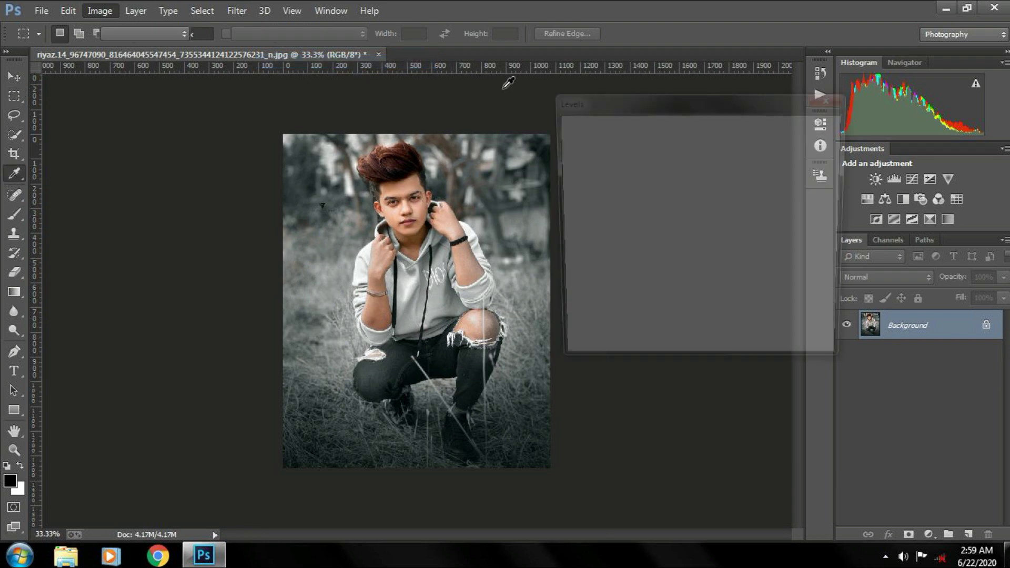
left_click_drag(667, 268, 674, 272)
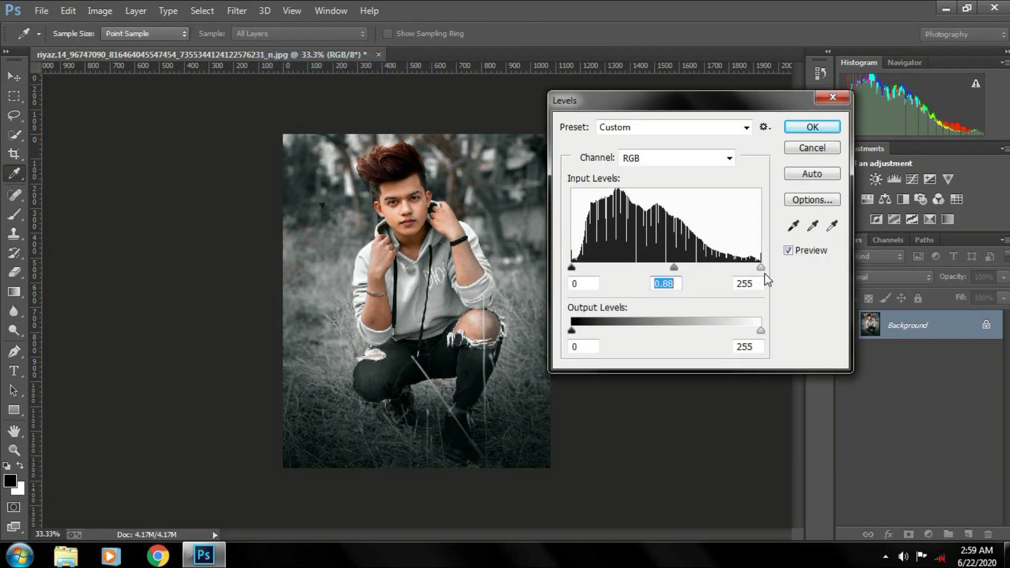
left_click_drag(760, 270, 758, 270)
left_click_drag(572, 267, 574, 270)
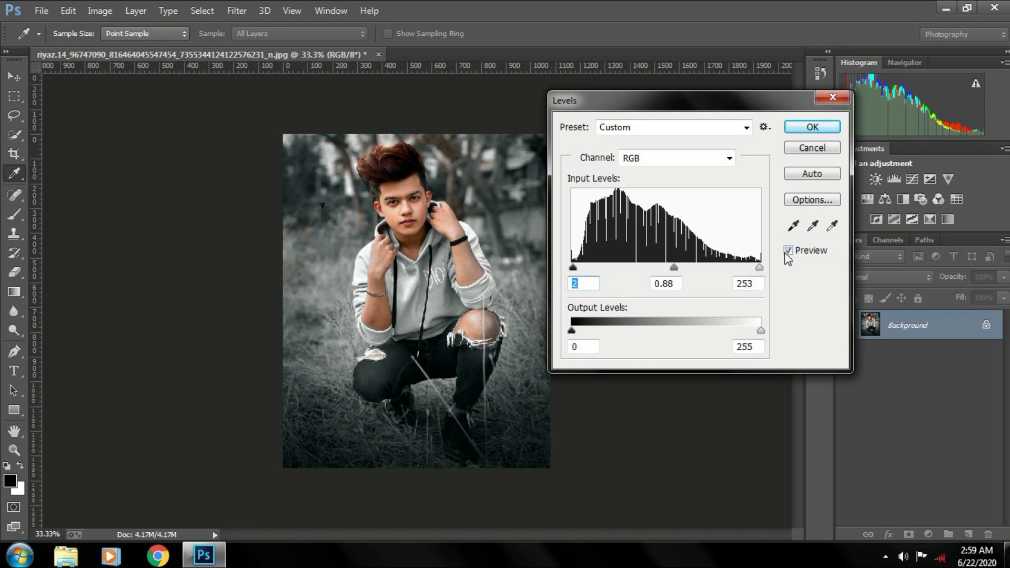
left_click(788, 251)
left_click(815, 128)
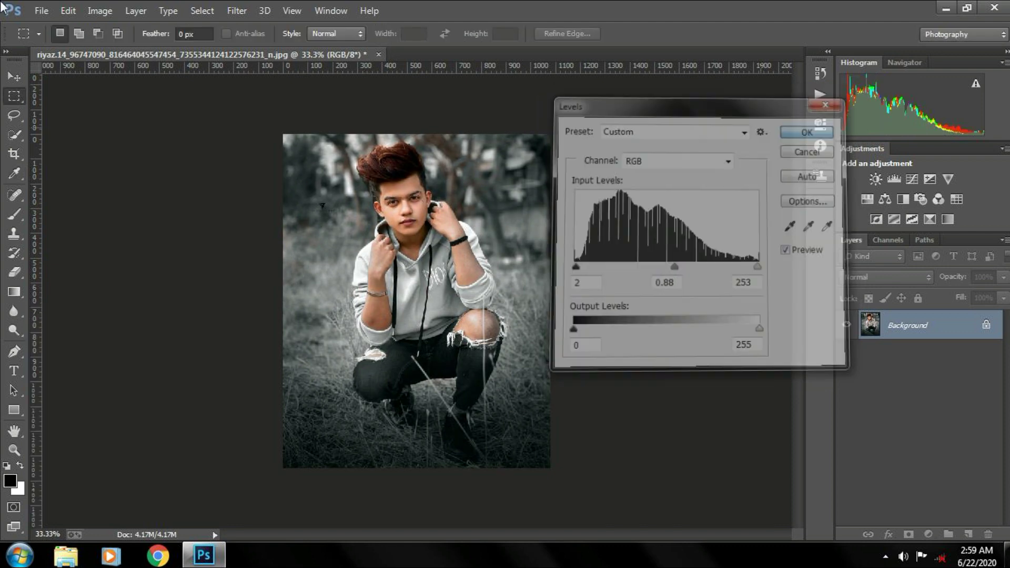
left_click(100, 10)
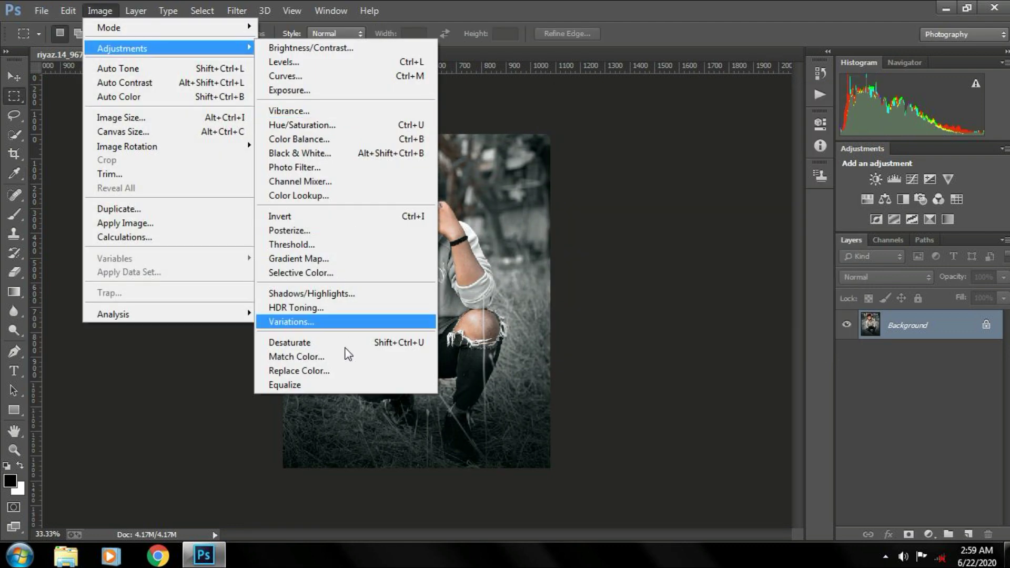
Apply Match Color with luminance raised to 108.
left_click(348, 357)
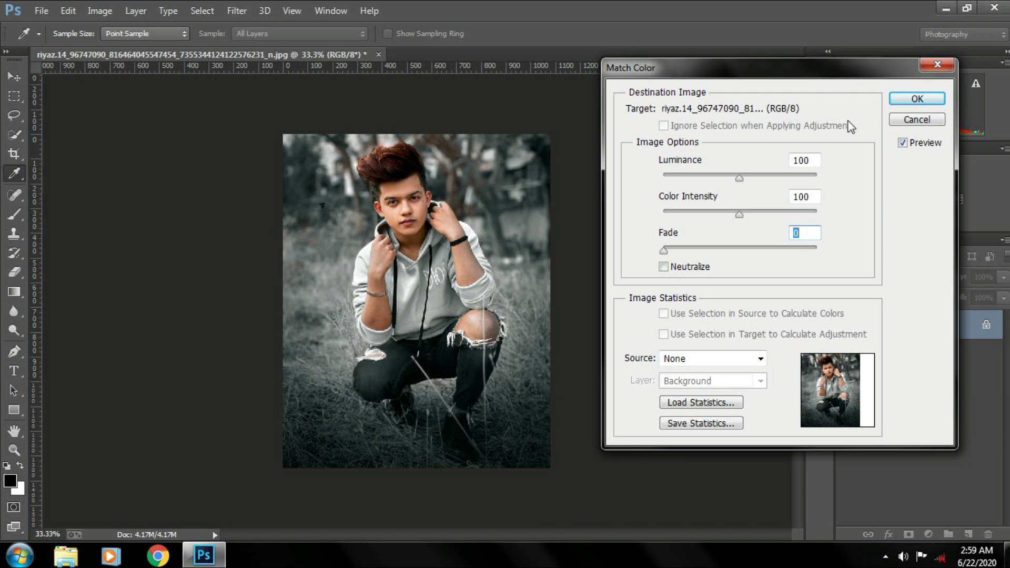
left_click_drag(740, 179, 749, 179)
left_click(930, 100)
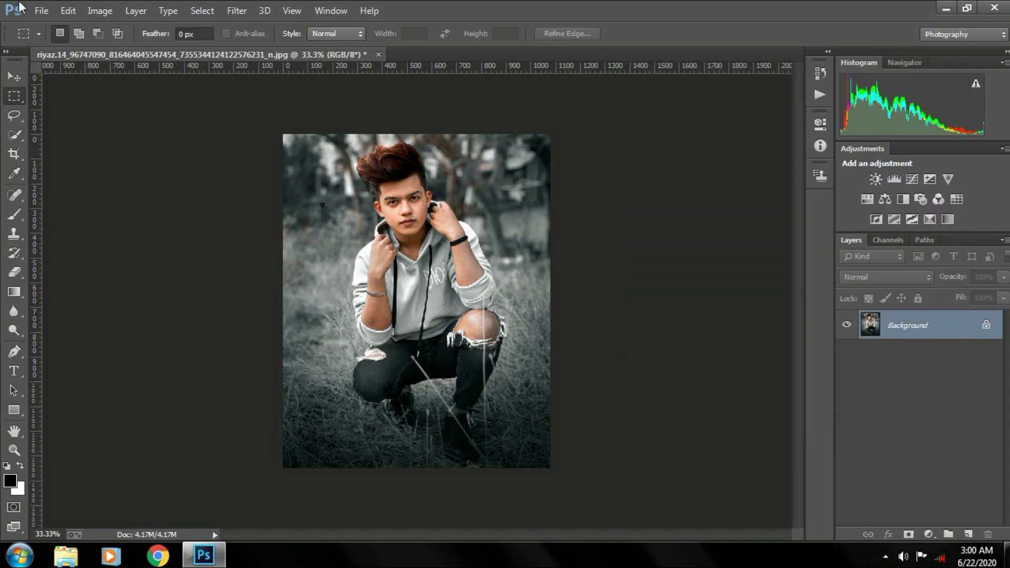
Save the portrait to the Desktop as JPEG 'Dark Tone Iamage', accepting the JPEG options.
left_click(50, 8)
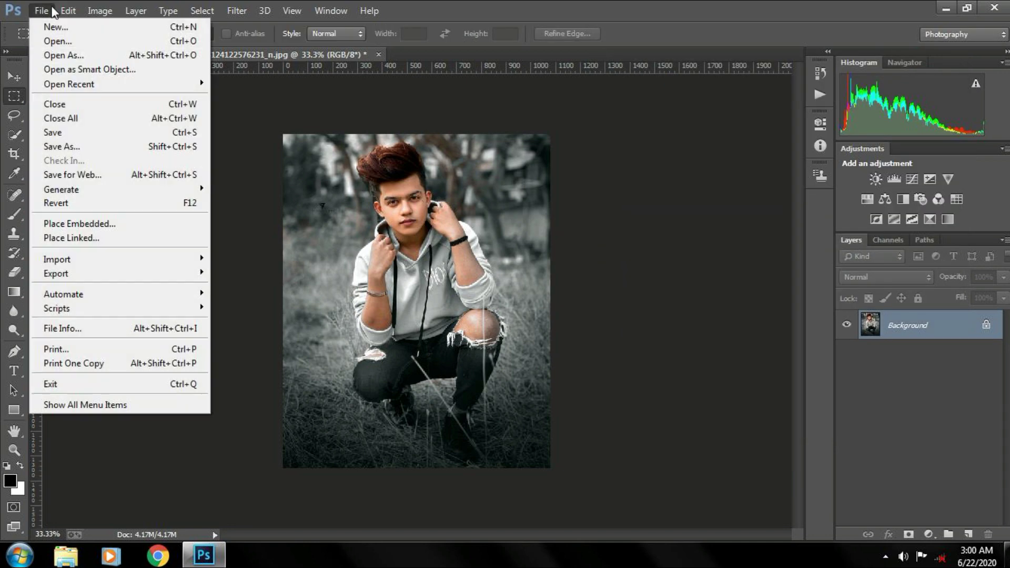
left_click(80, 147)
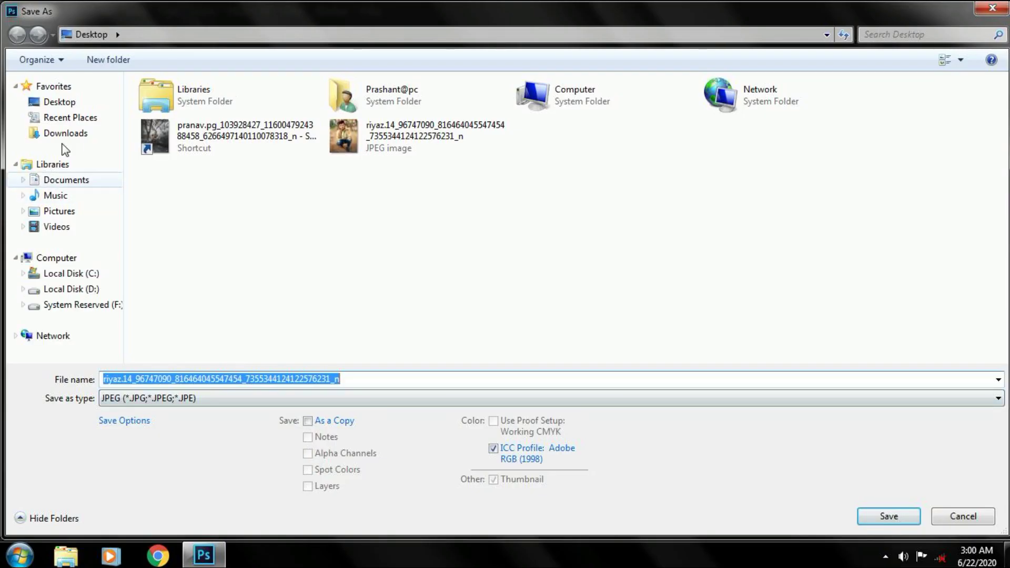
left_click(60, 102)
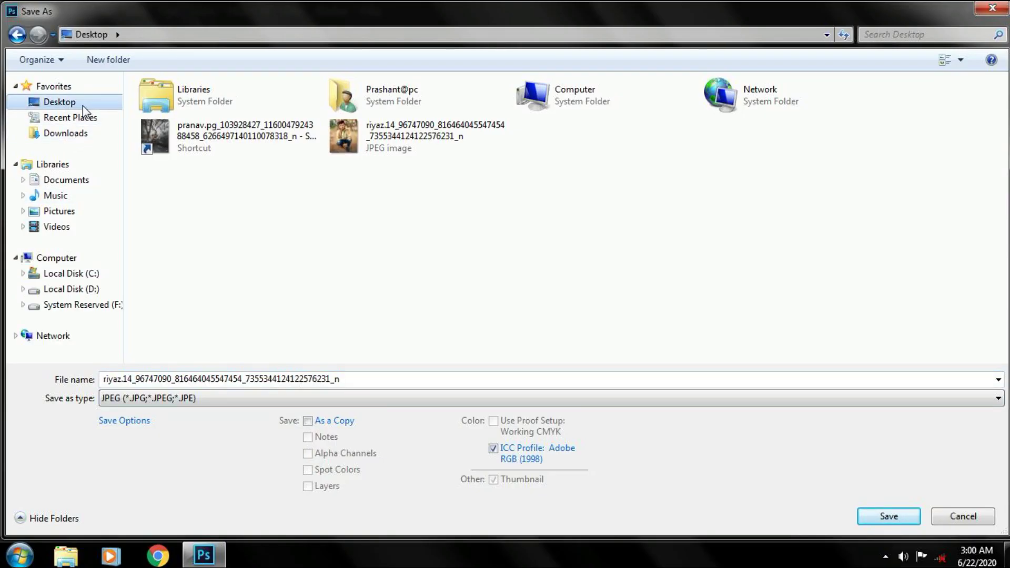
double_click(357, 379)
type("Dark T")
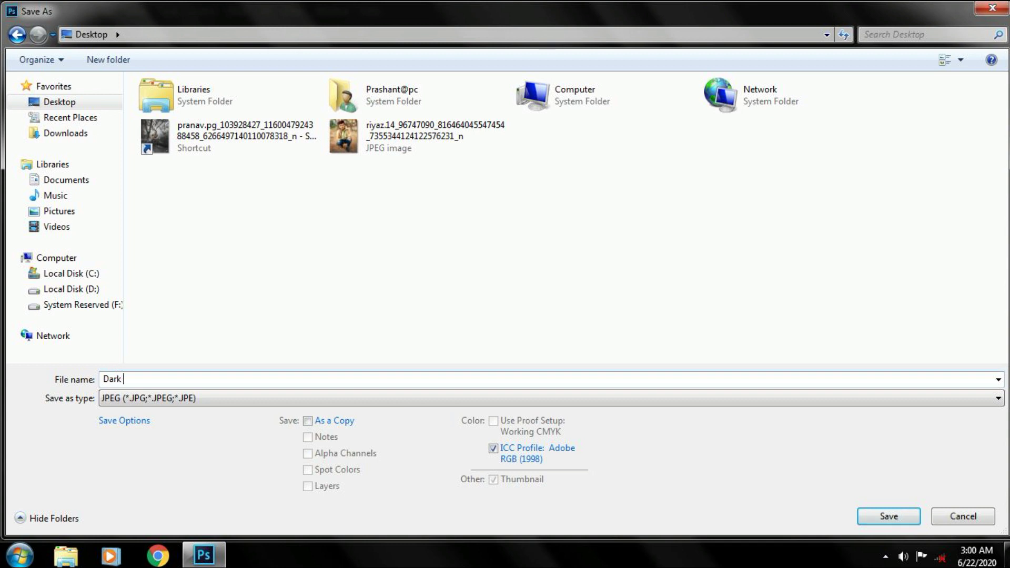
type("one I")
type("amage")
left_click(889, 517)
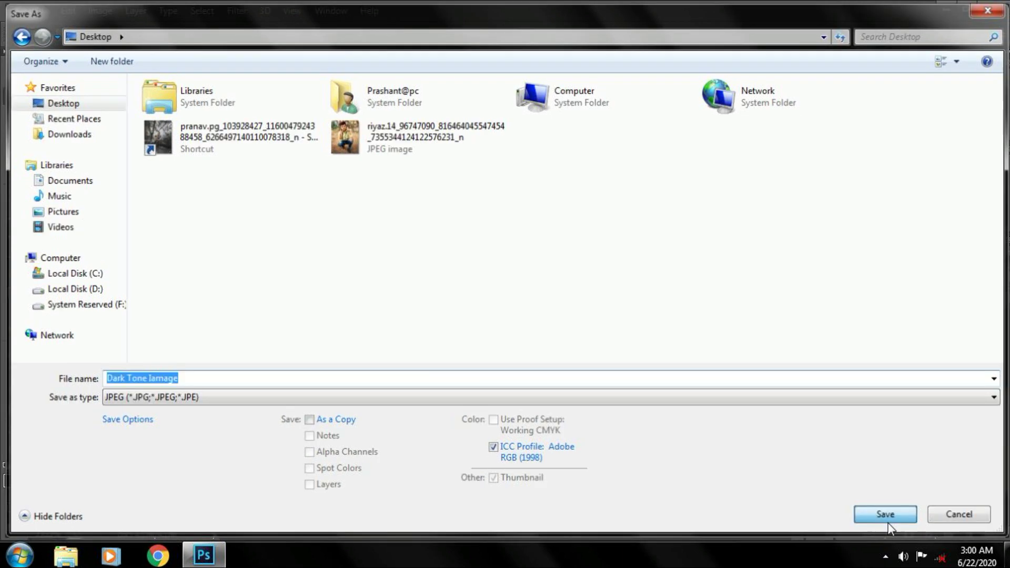
left_click(591, 137)
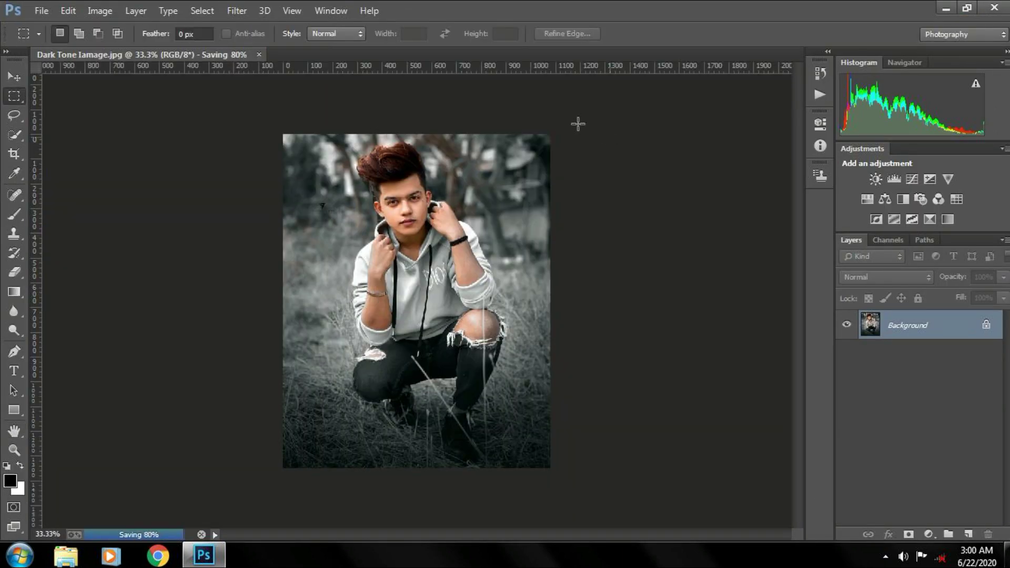
Minimize Photoshop and refresh the desktop so the saved JPEG appears.
left_click(946, 8)
right_click(347, 87)
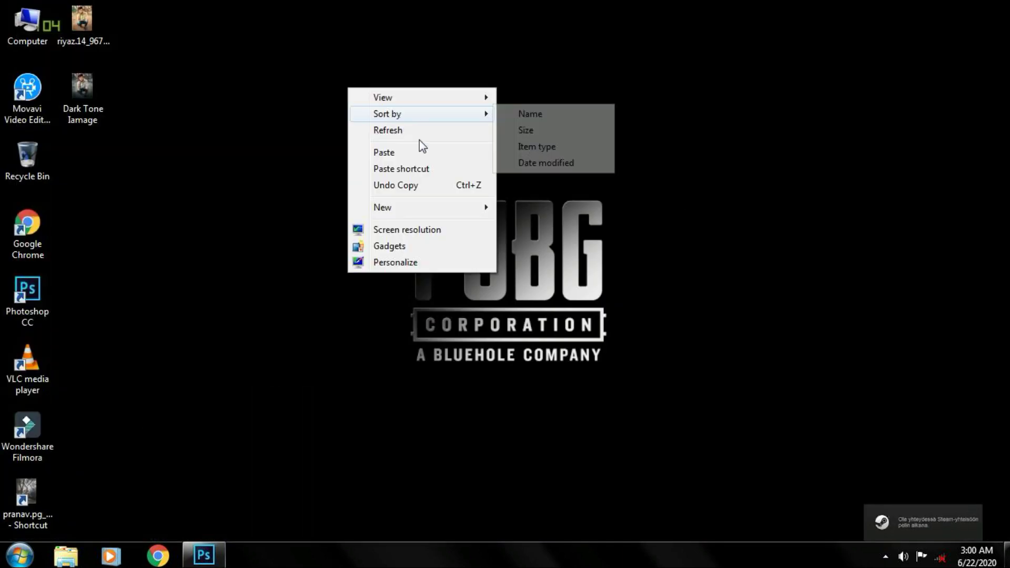
left_click(398, 130)
left_click(408, 140)
Flip between the original photo and Dark Tone Iamage in Photo Viewer, zooming in, then close it.
double_click(98, 40)
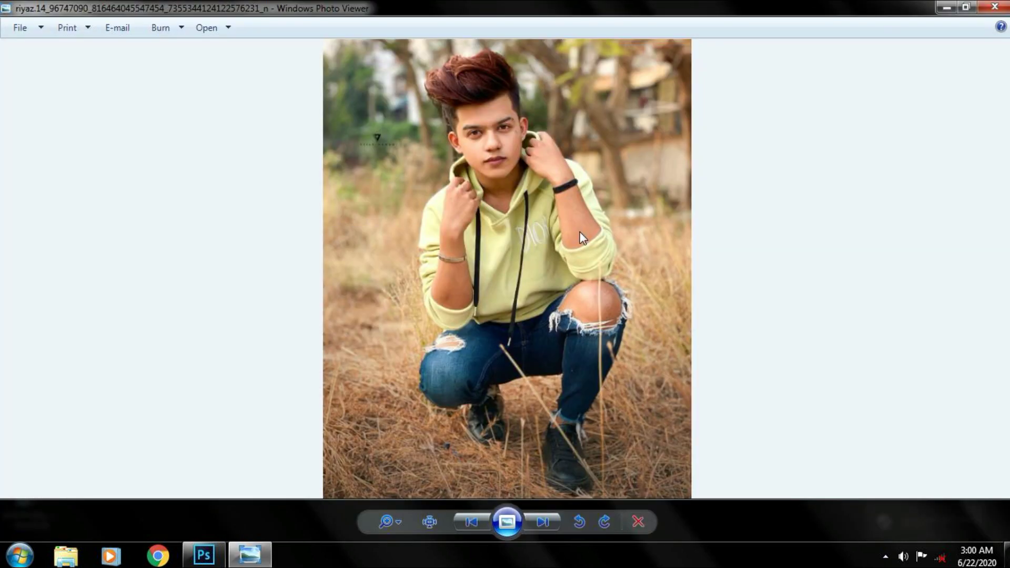
key("Right")
key("Left")
key("Right")
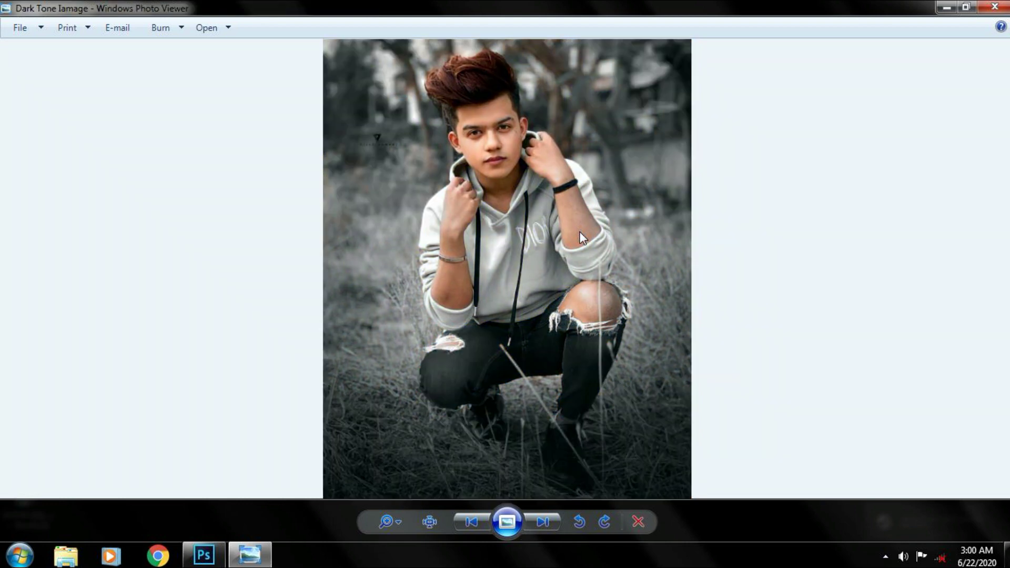
scroll(554, 220, "up", 1)
scroll(658, 197, "up", 2)
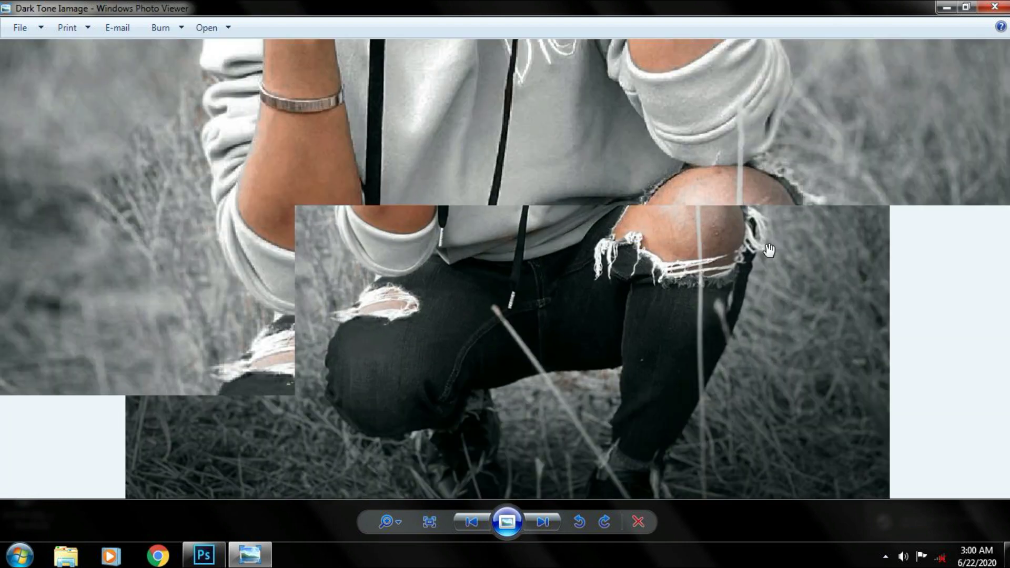
scroll(772, 254, "up", 2)
scroll(774, 260, "down", 5)
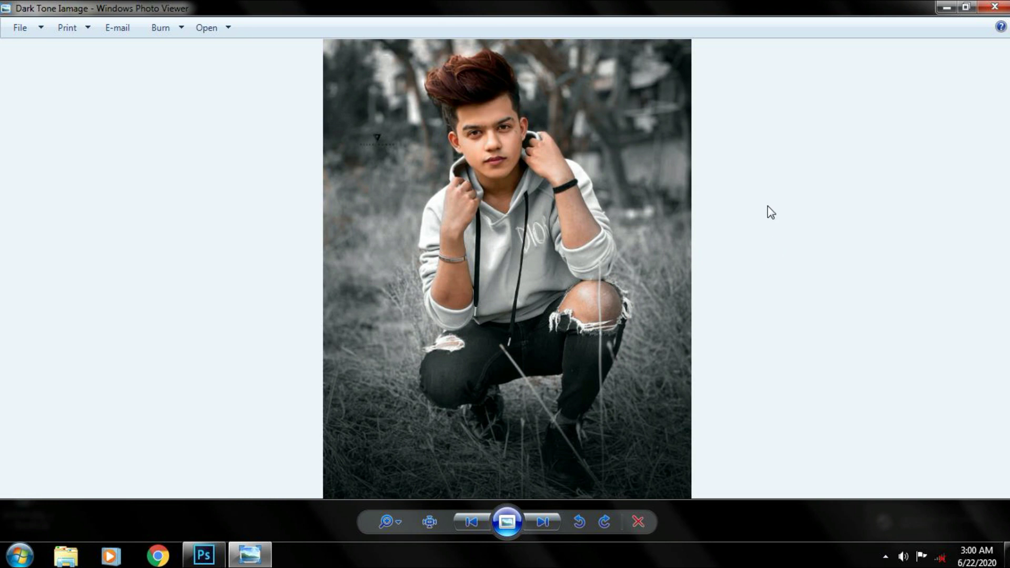
left_click(994, 7)
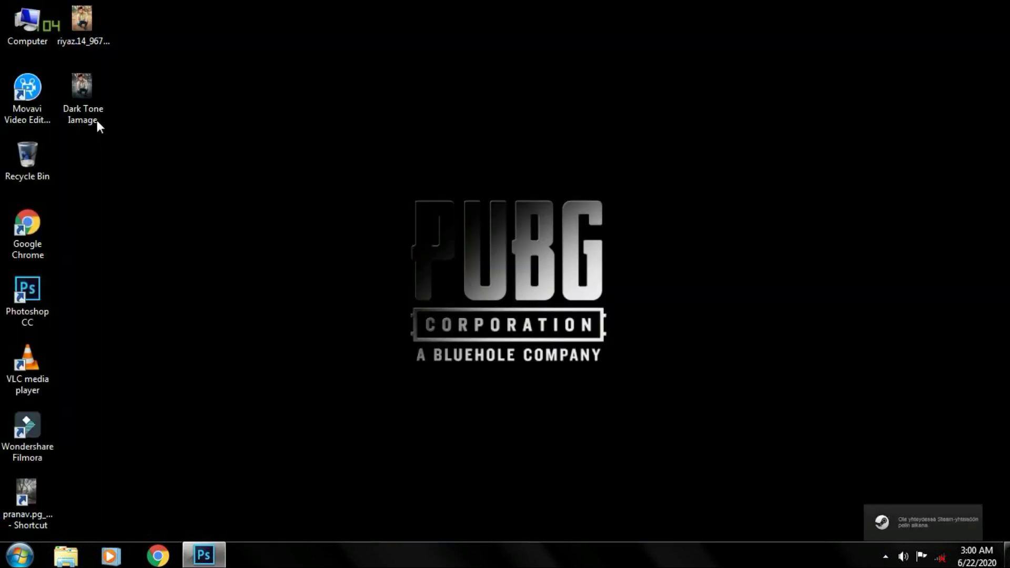
double_click(97, 120)
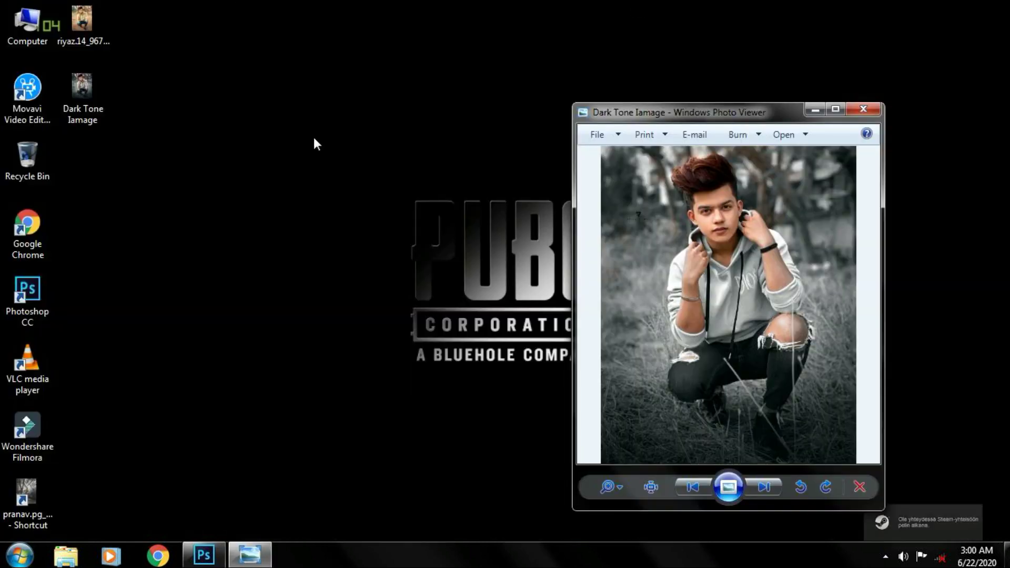
double_click(25, 500)
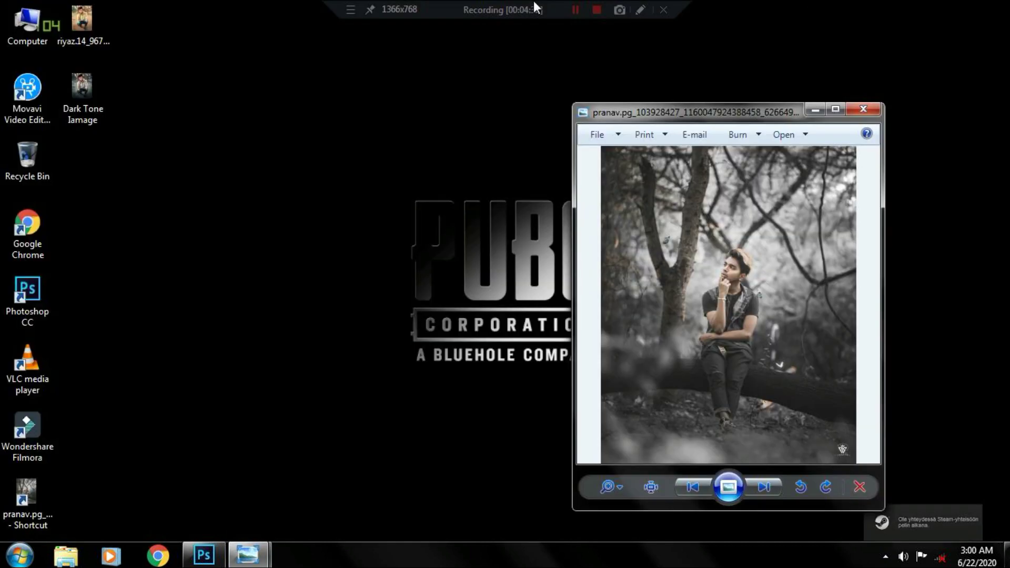
left_click_drag(717, 118, 399, 123)
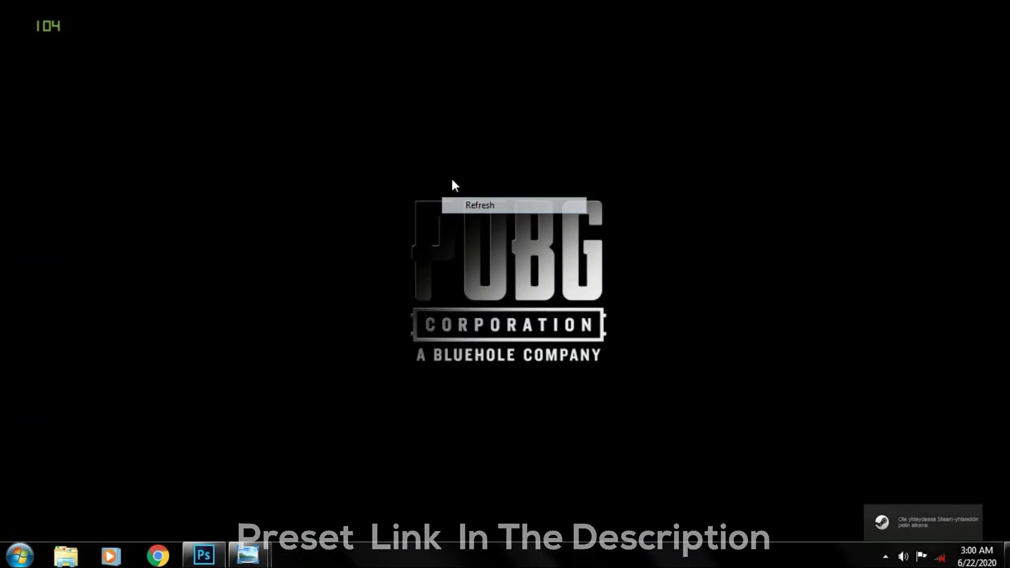
right_click(413, 136)
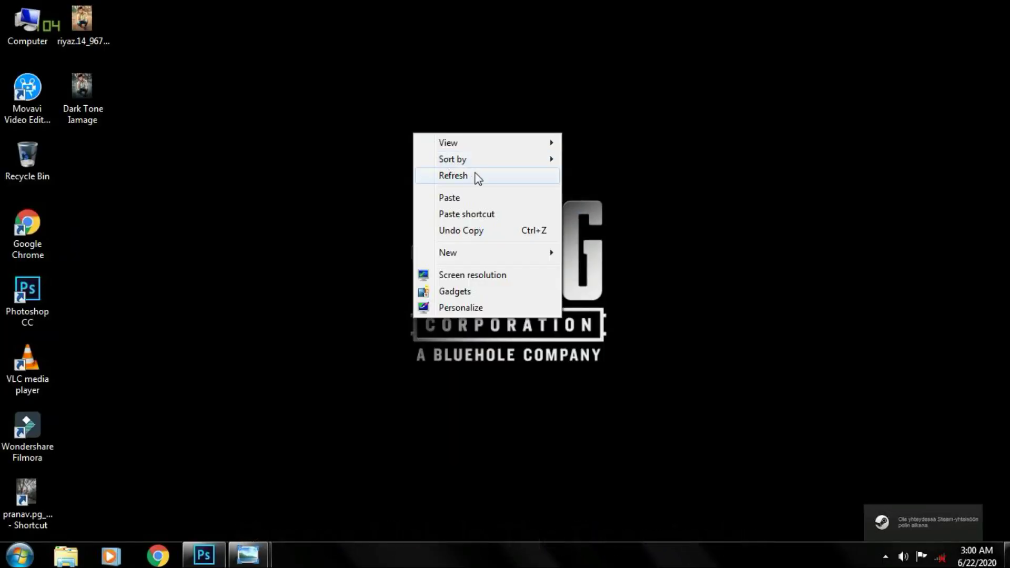
left_click(476, 176)
right_click(338, 108)
left_click(375, 140)
right_click(327, 108)
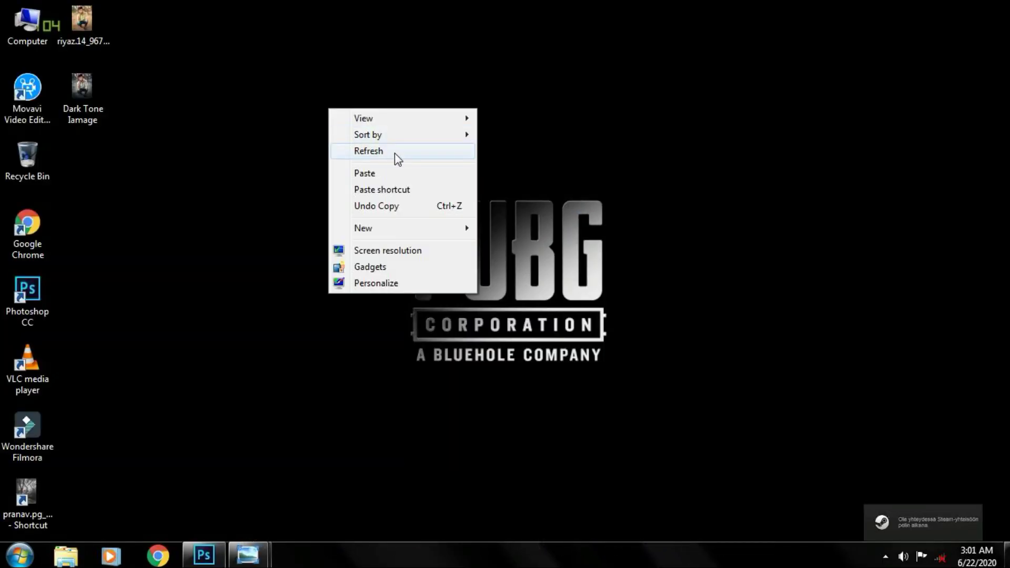
left_click(394, 151)
double_click(96, 112)
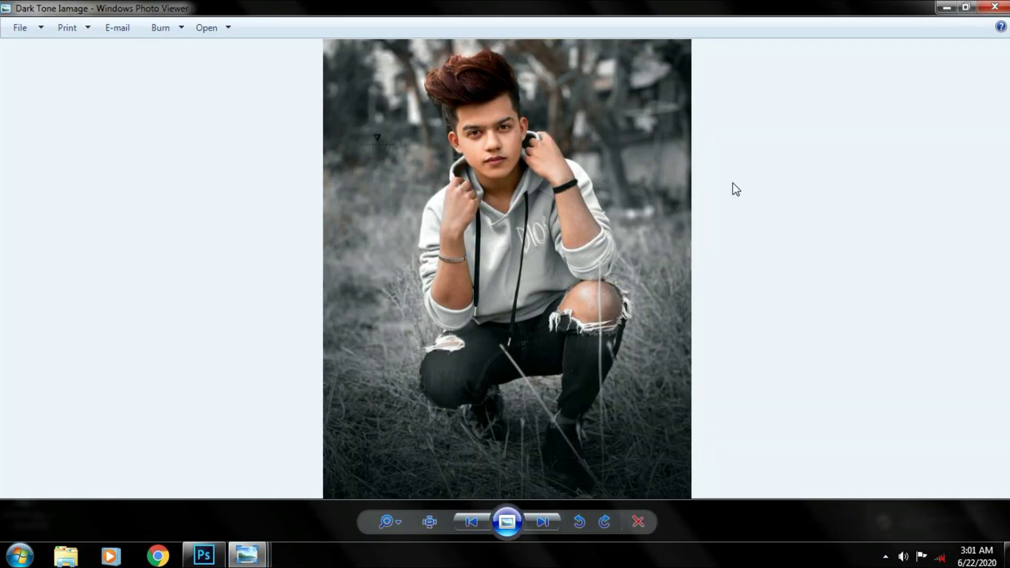
left_click(995, 6)
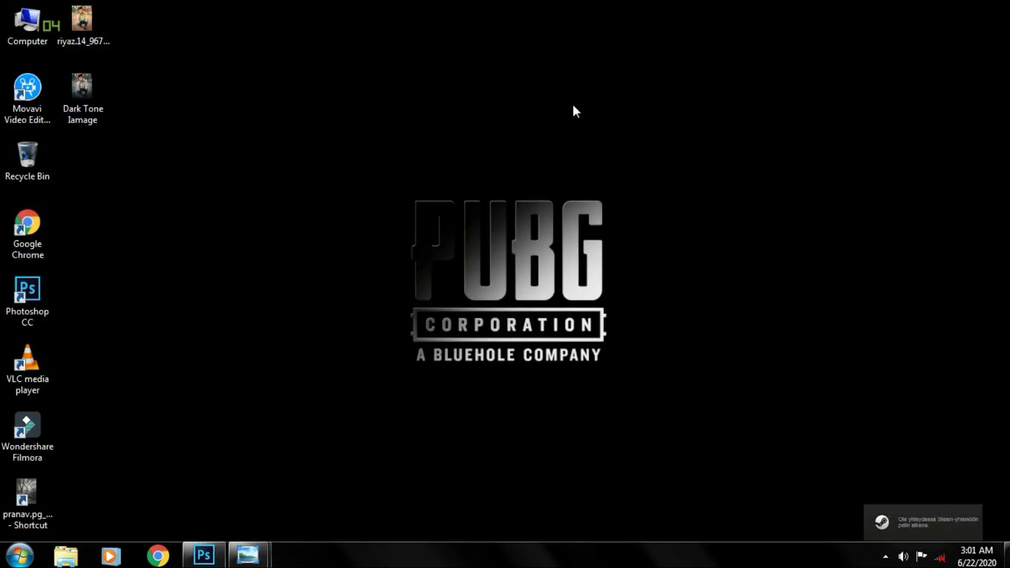
Restore Photoshop from the taskbar to show the Dark Tone Iamage portrait again.
left_click(211, 543)
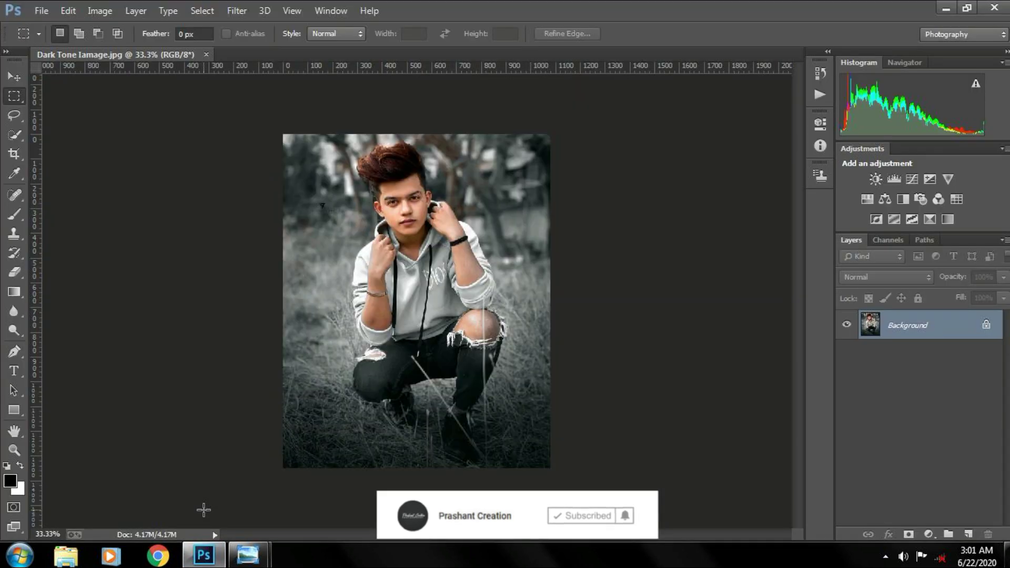